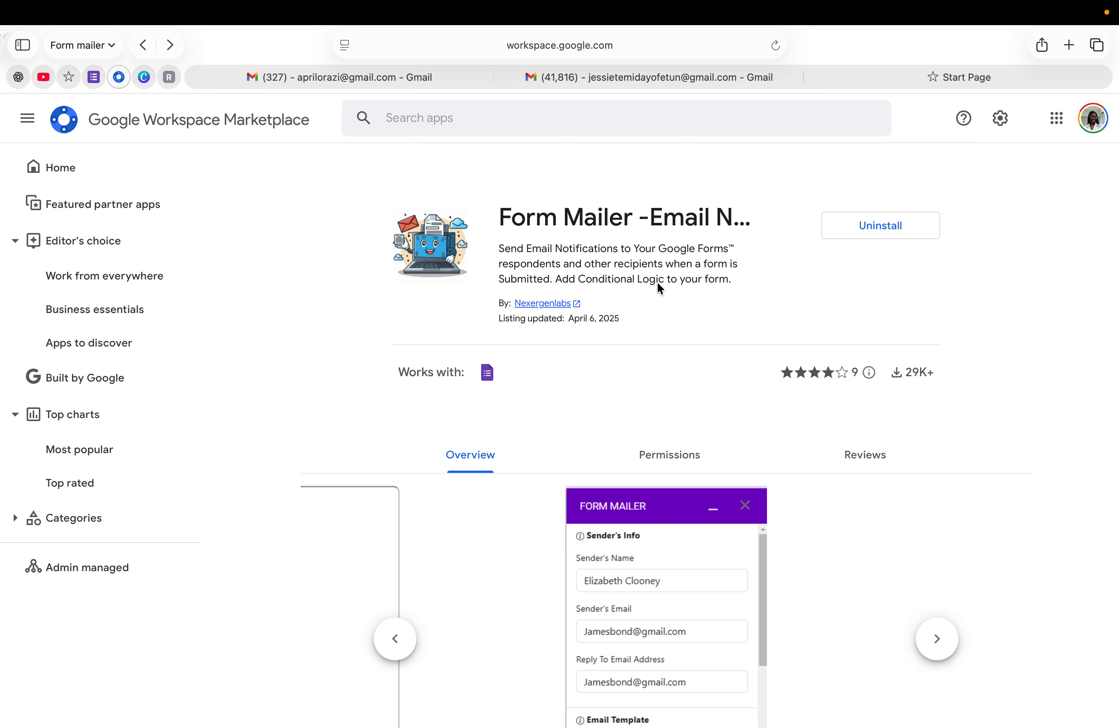
With Form Mailer confirmed as installed, switch to the Google Forms home page
click(94, 77)
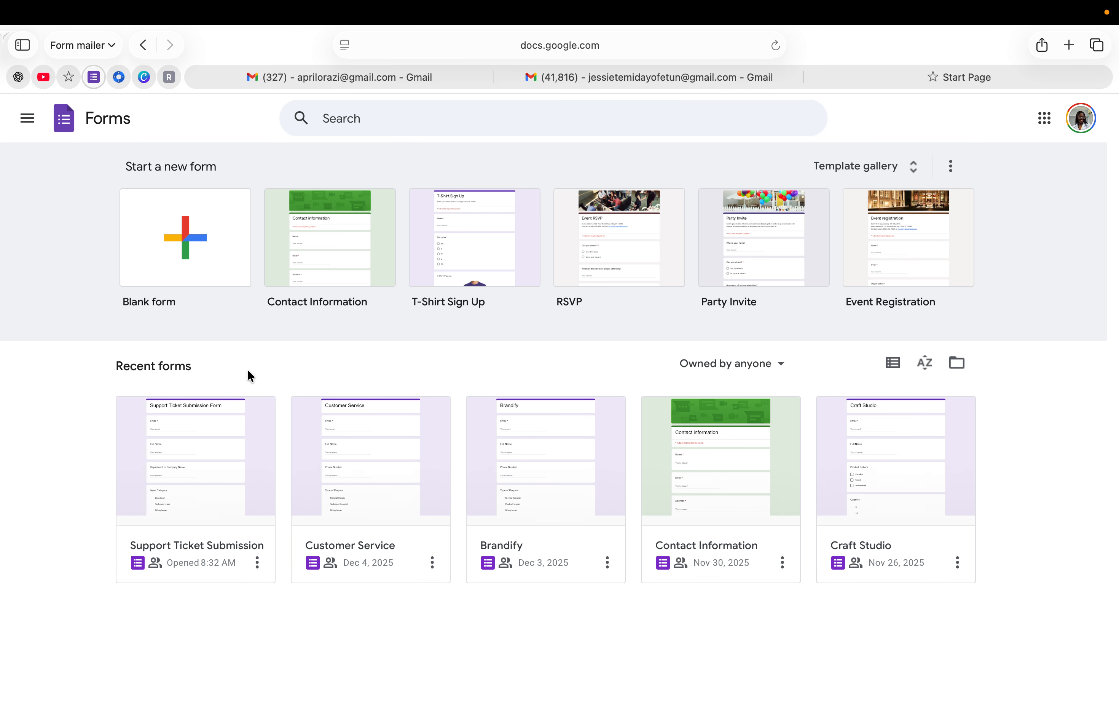
Open the Support Ticket Submission form and look over its Email, Full Name, Department and Issue Category questions
click(210, 468)
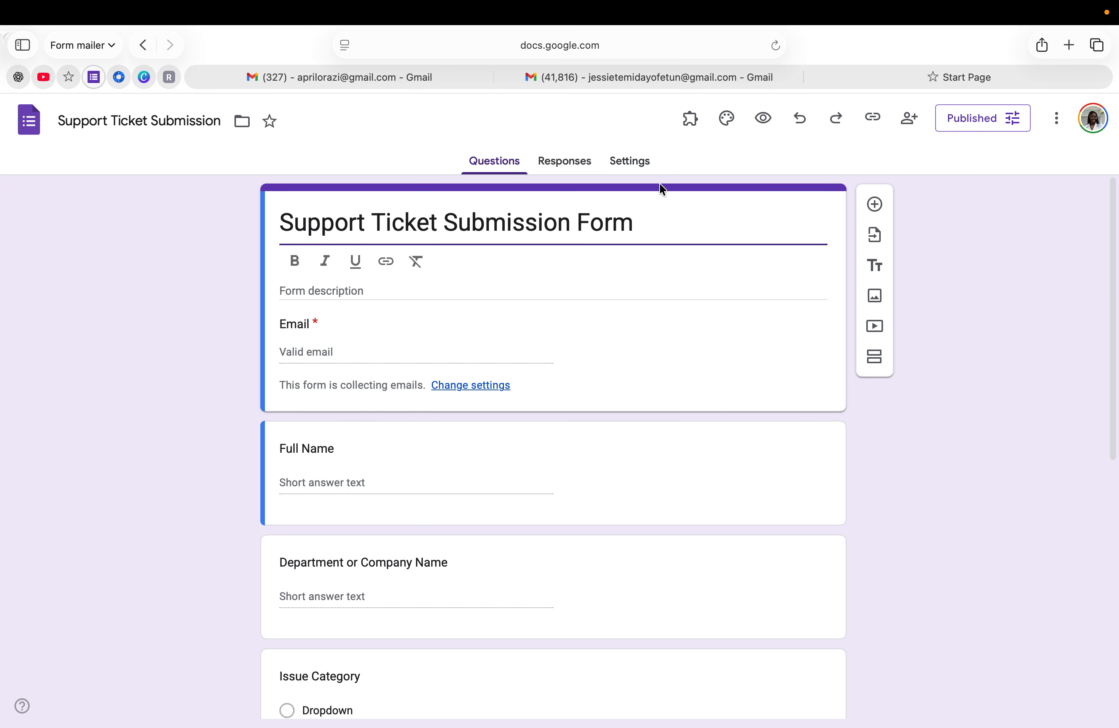
scroll(529, 444, down, 10)
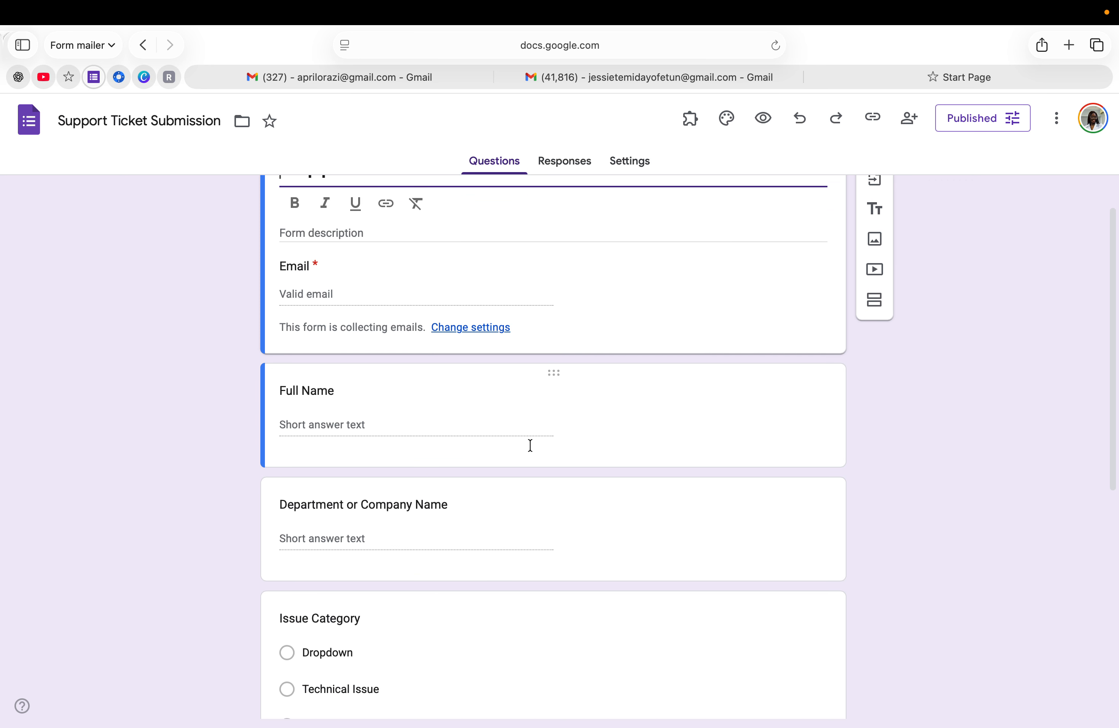
scroll(530, 445, up, 7)
scroll(530, 444, up, 4)
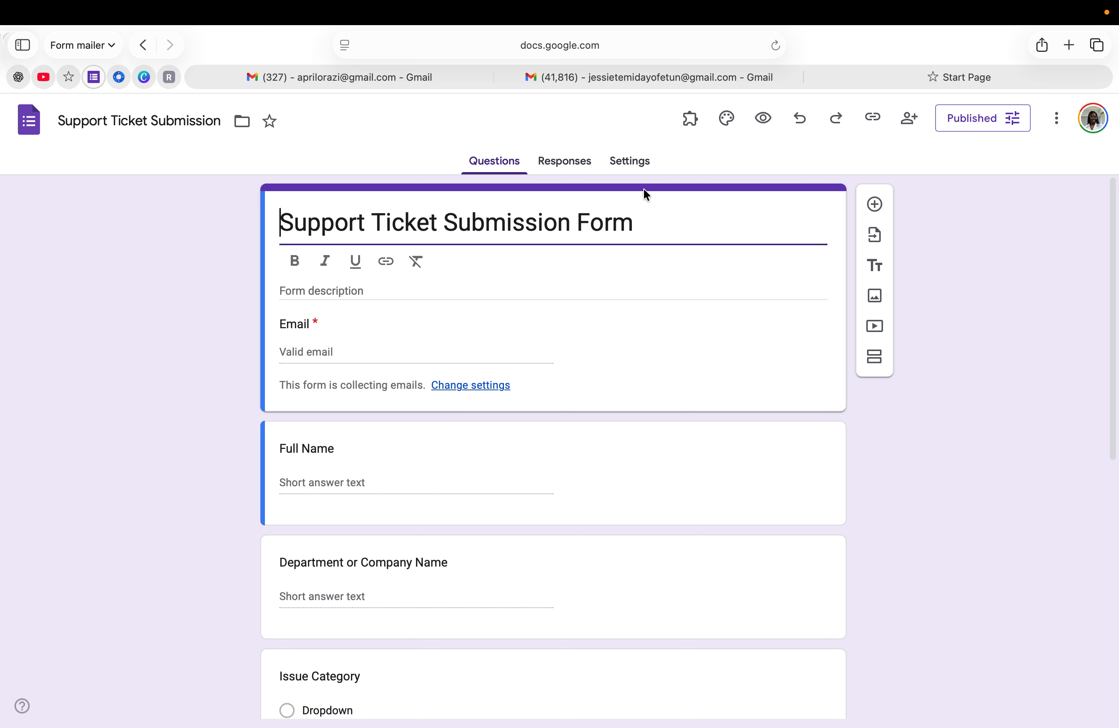
click(692, 118)
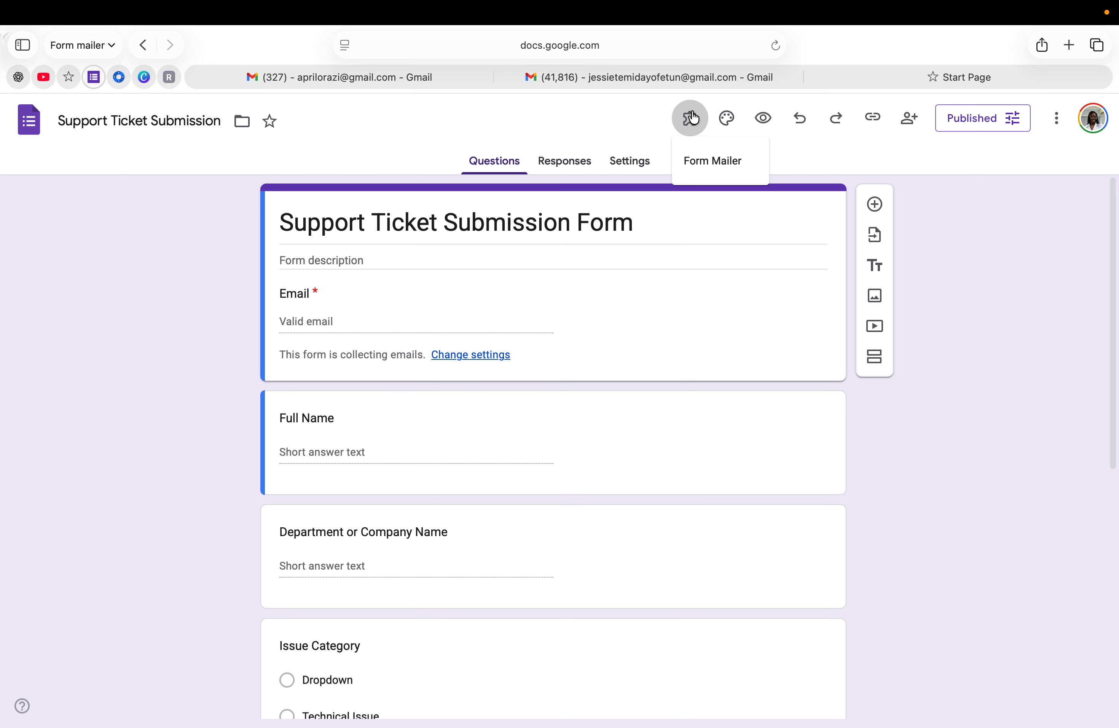
click(730, 169)
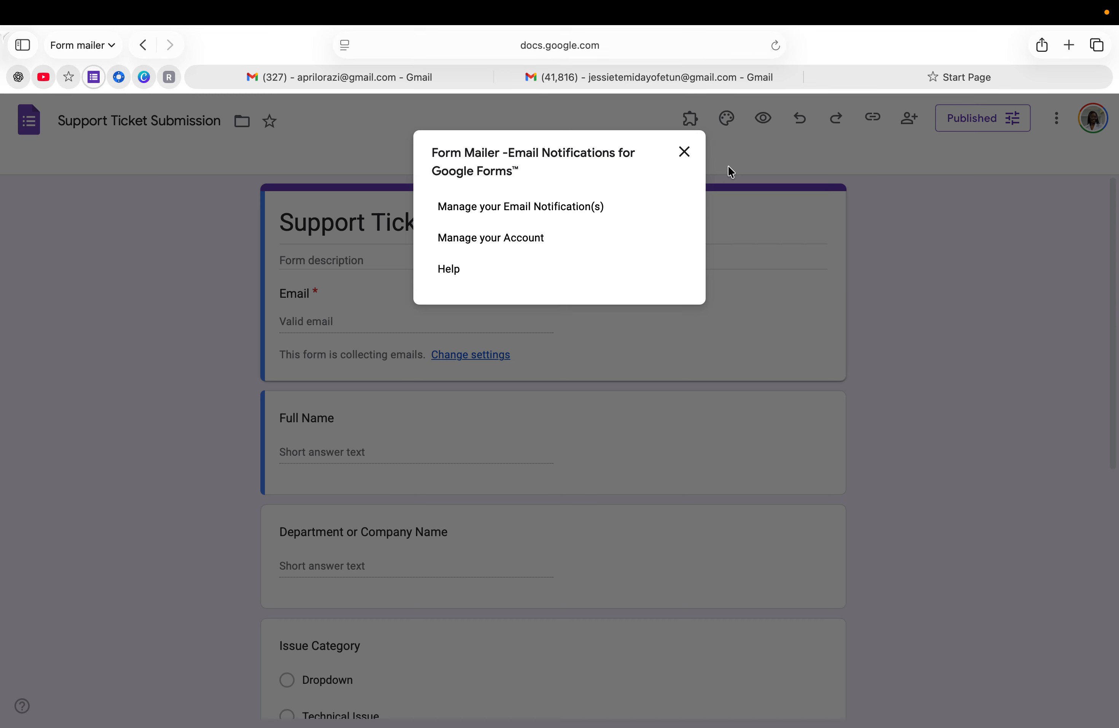
click(504, 209)
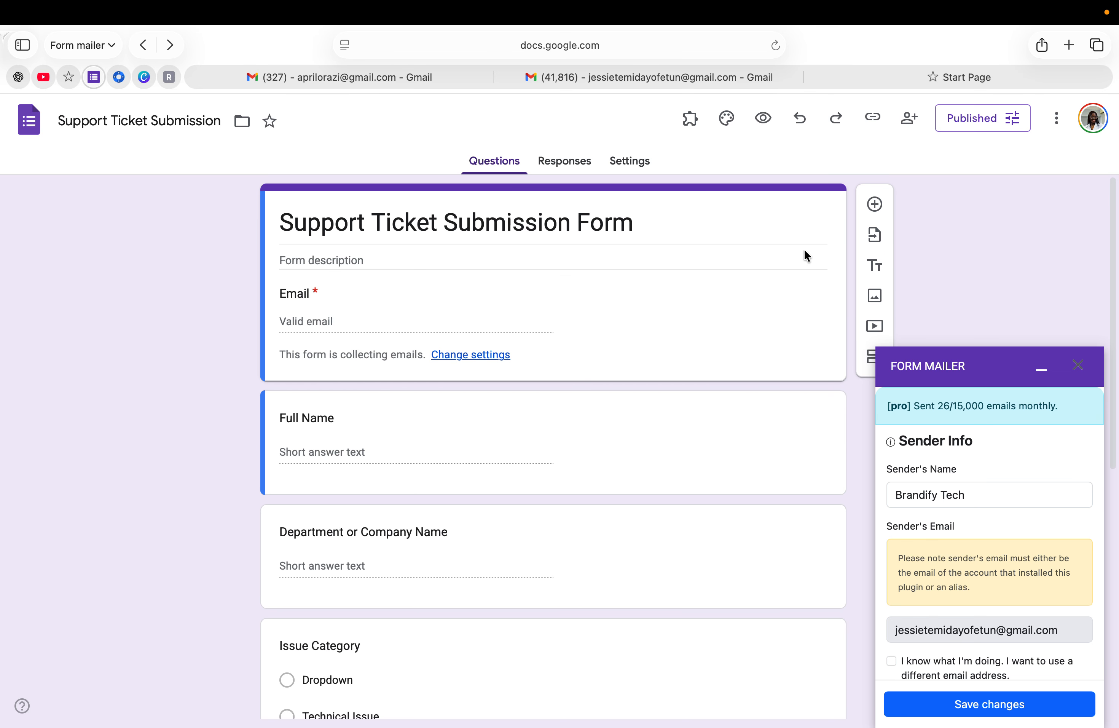
Review the Brandify Tech sender name and expand the Respondent and Recipient(s) email template options
scroll(959, 525, down, 3)
scroll(959, 526, up, 2)
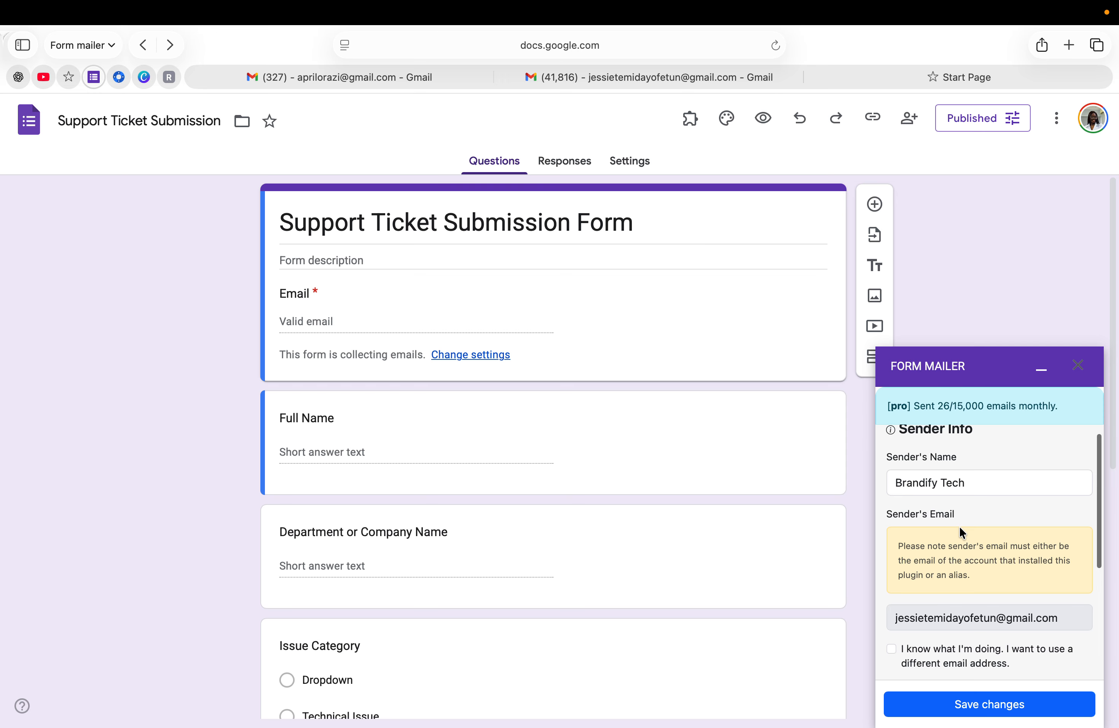
click(970, 483)
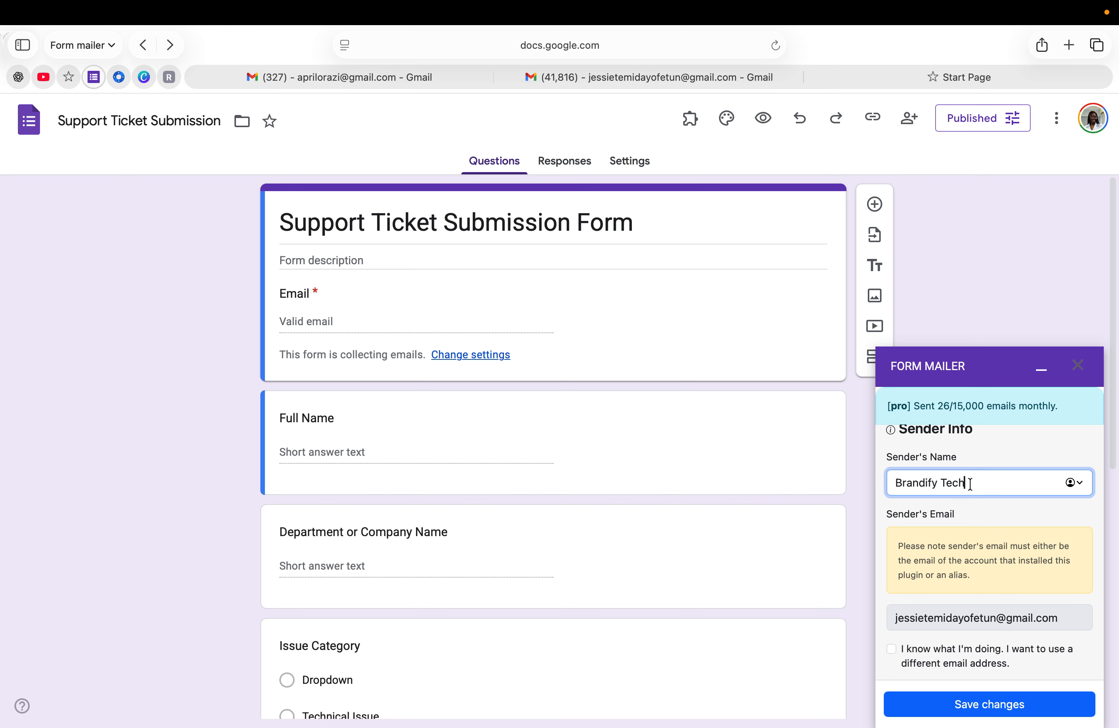
scroll(940, 579, down, 5)
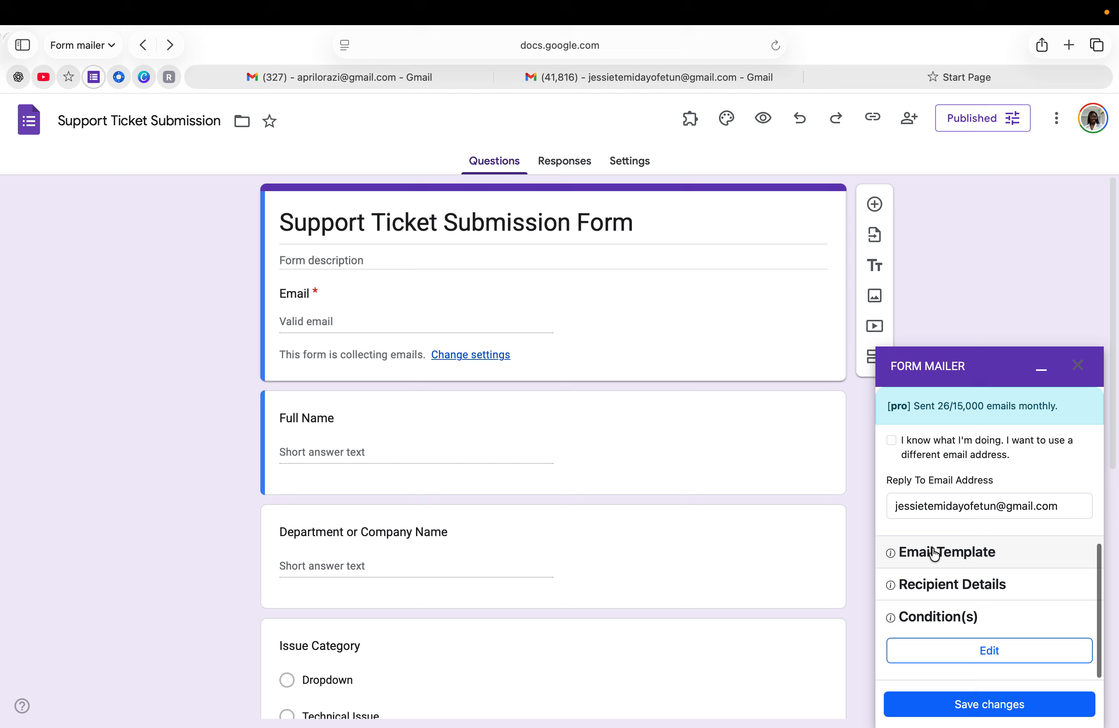
click(934, 553)
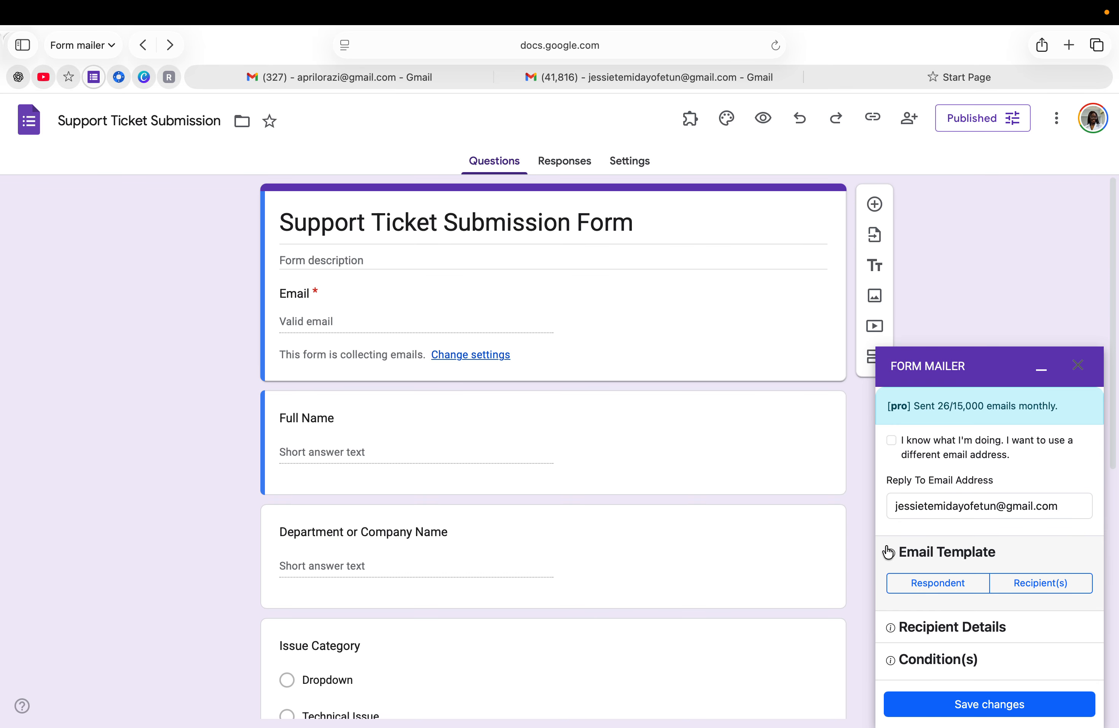
Replace the respondent template's typed Issue Category placeholder with the {{Issue Category}} form field and save it
click(947, 588)
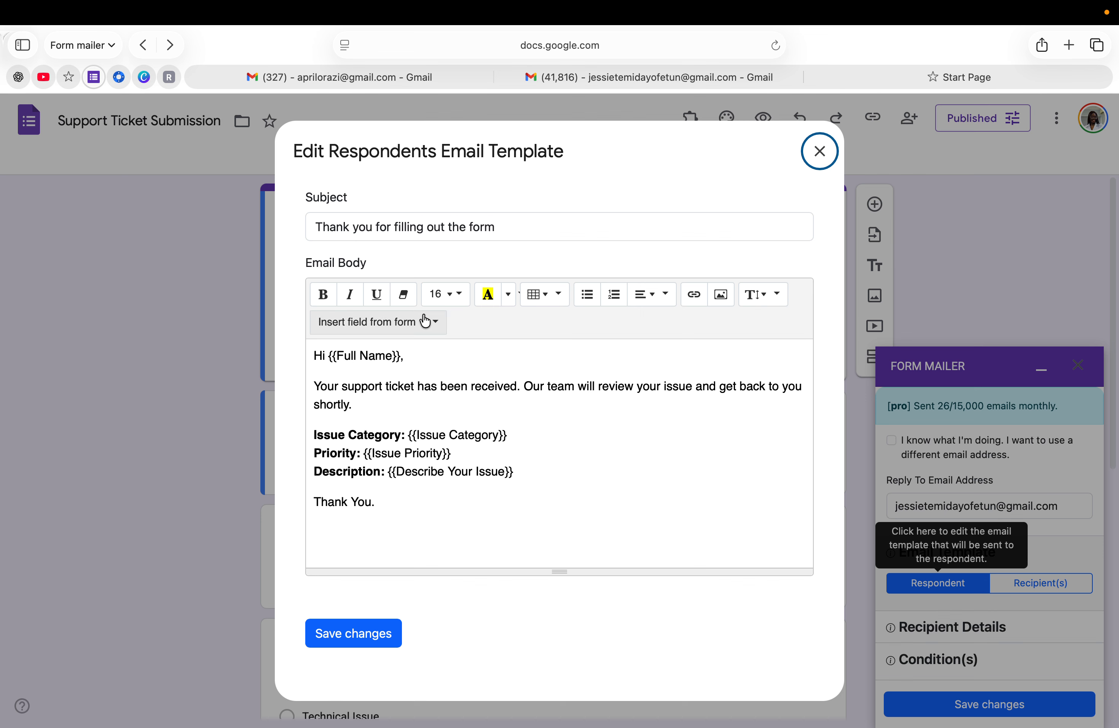
click(509, 434)
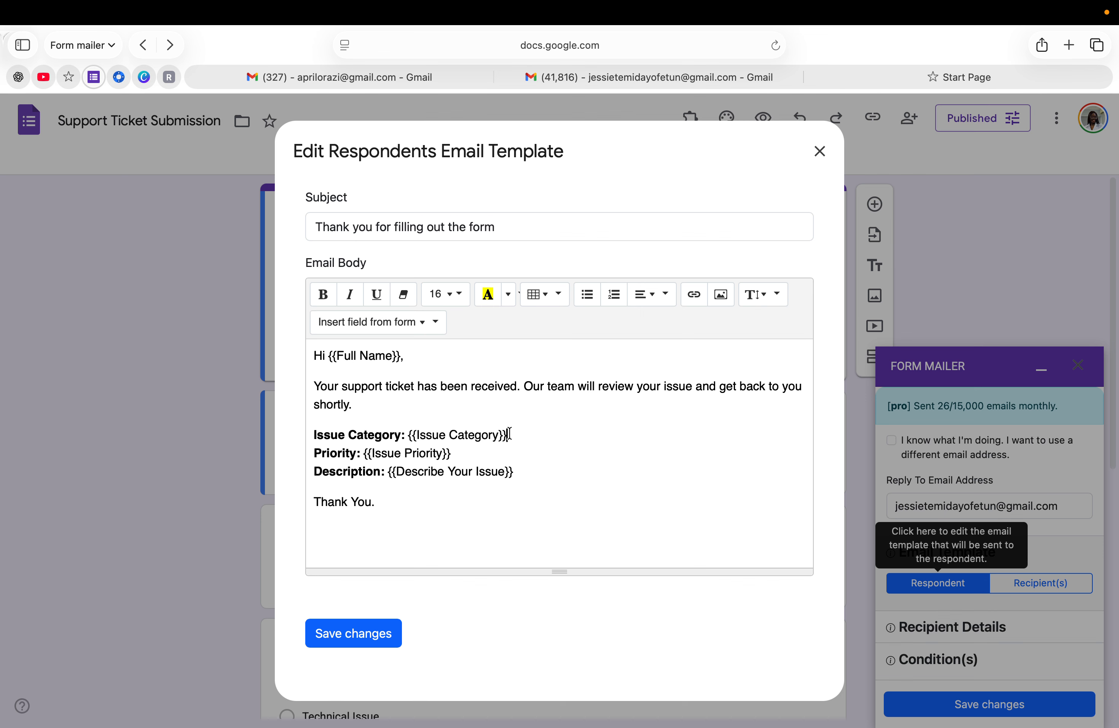
key(BackSpace)
key(BackSpace)
key(BackSpace)
key(BackSpace)
key(BackSpace)
key(BackSpace)
key(BackSpace)
key(BackSpace)
key(BackSpace)
key(BackSpace)
key(BackSpace)
key(BackSpace)
key(BackSpace)
key(BackSpace)
key(BackSpace)
key(BackSpace)
key(BackSpace)
key(BackSpace)
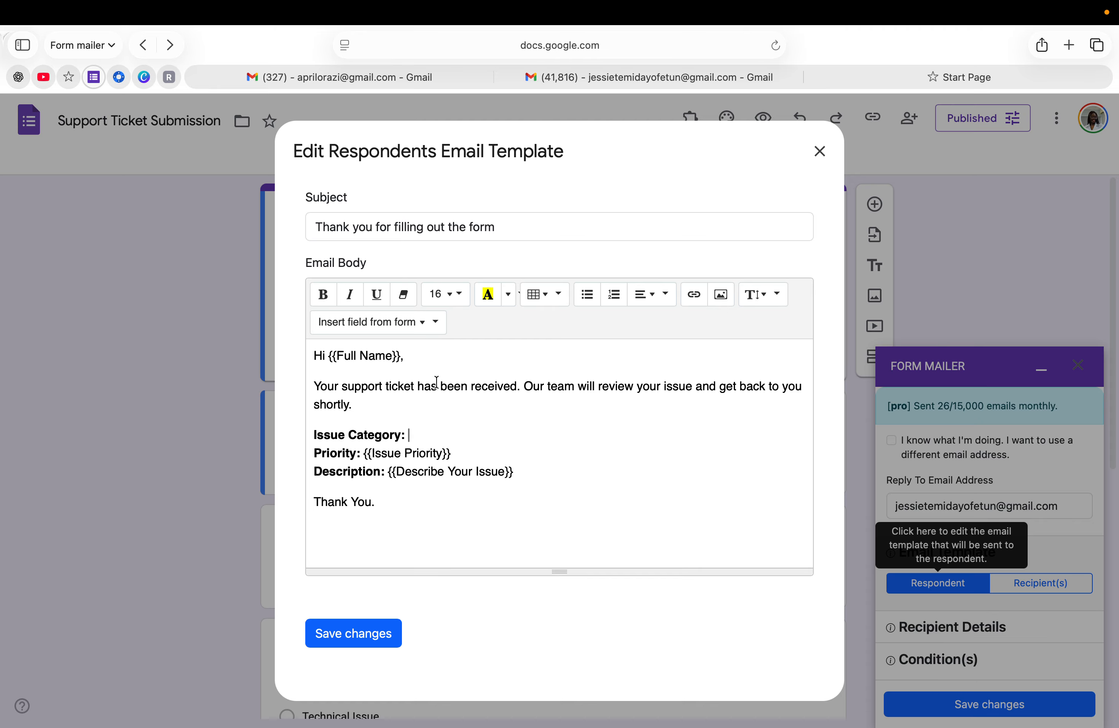
click(402, 325)
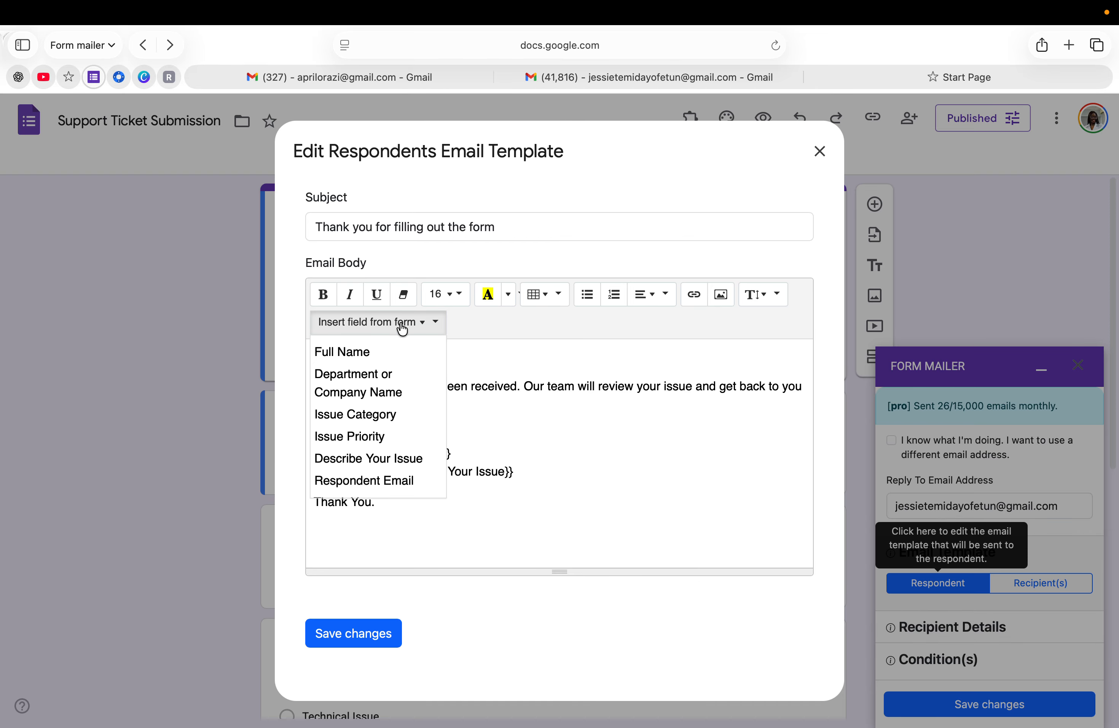
click(354, 414)
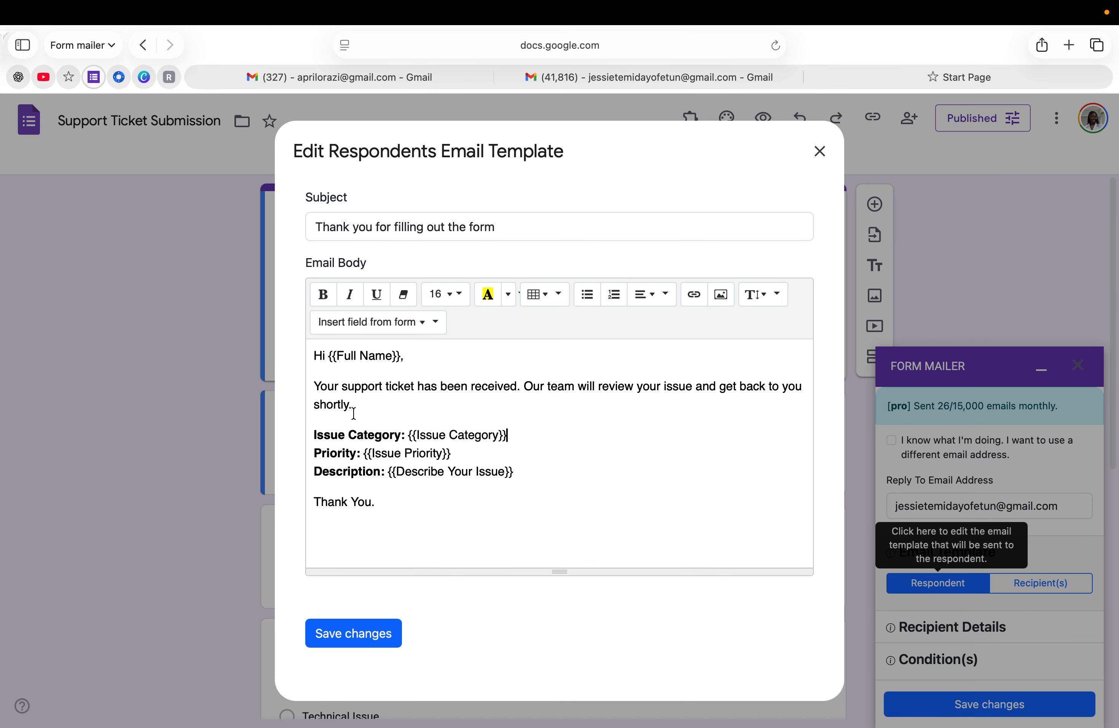
click(368, 644)
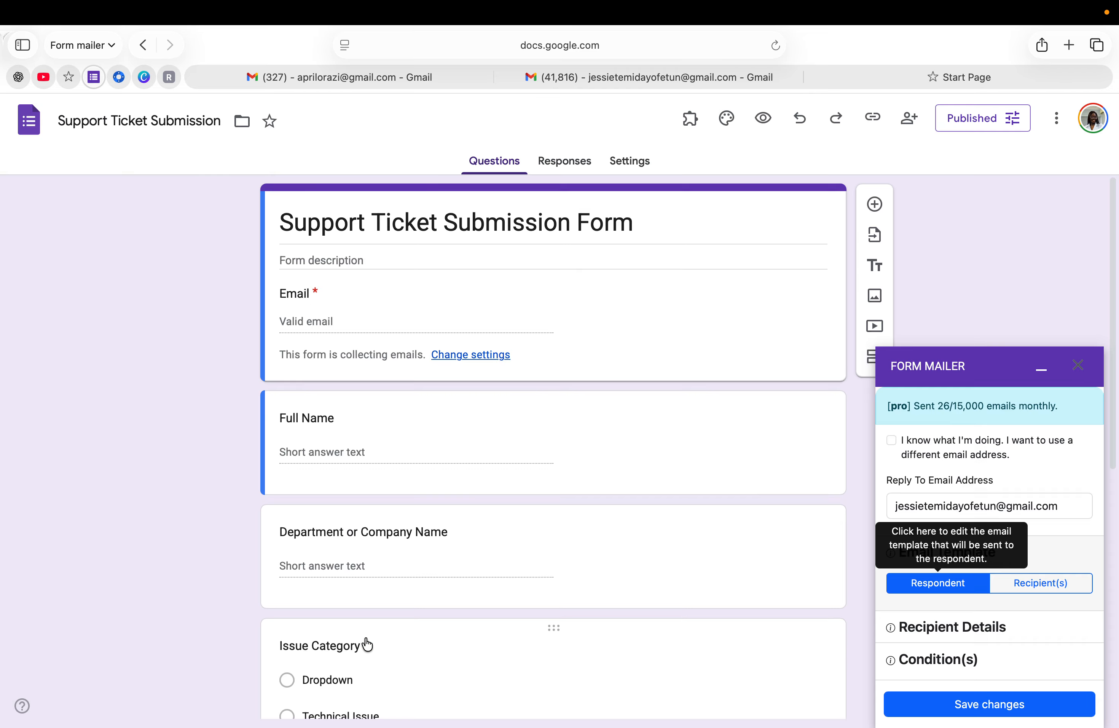
Review the team template 'New Support Ticket Received' with its 'Hello Team' greeting, then save it
click(1037, 585)
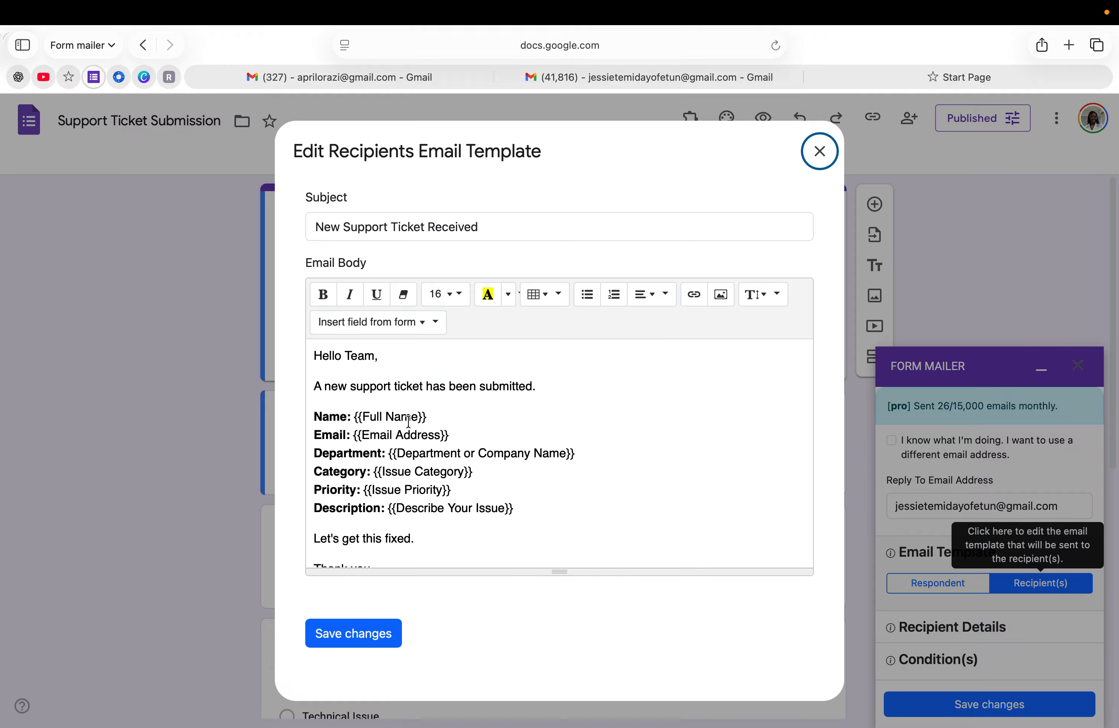
scroll(409, 421, down, 1)
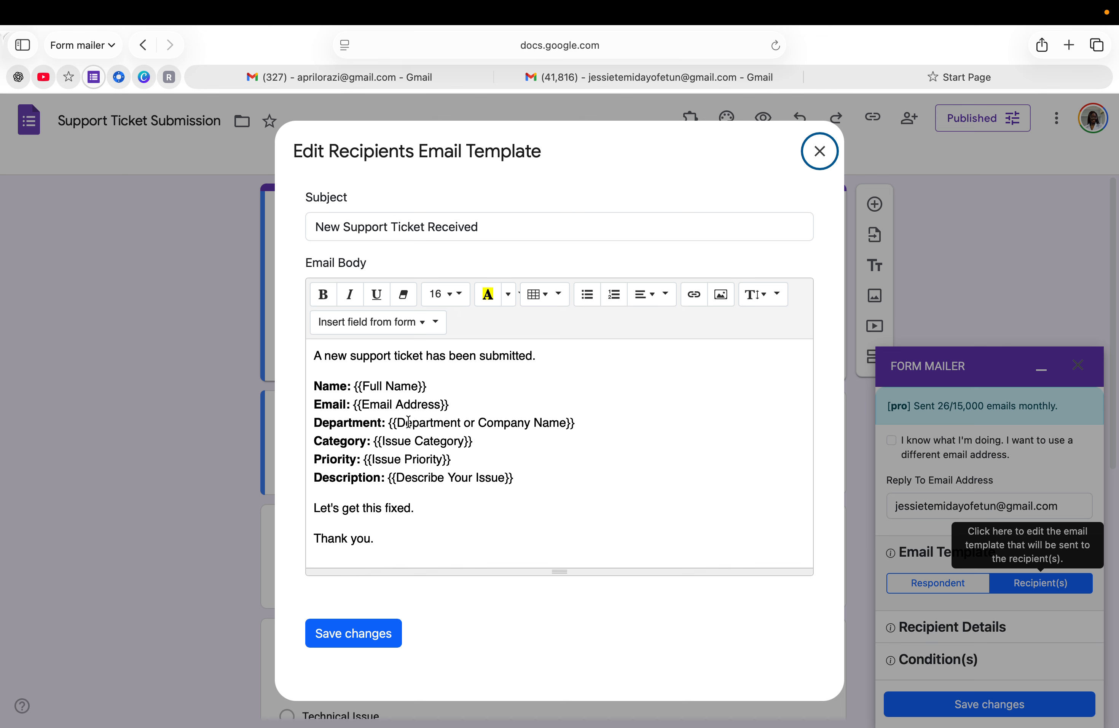
scroll(409, 420, up, 1)
scroll(409, 420, down, 1)
scroll(358, 475, up, 2)
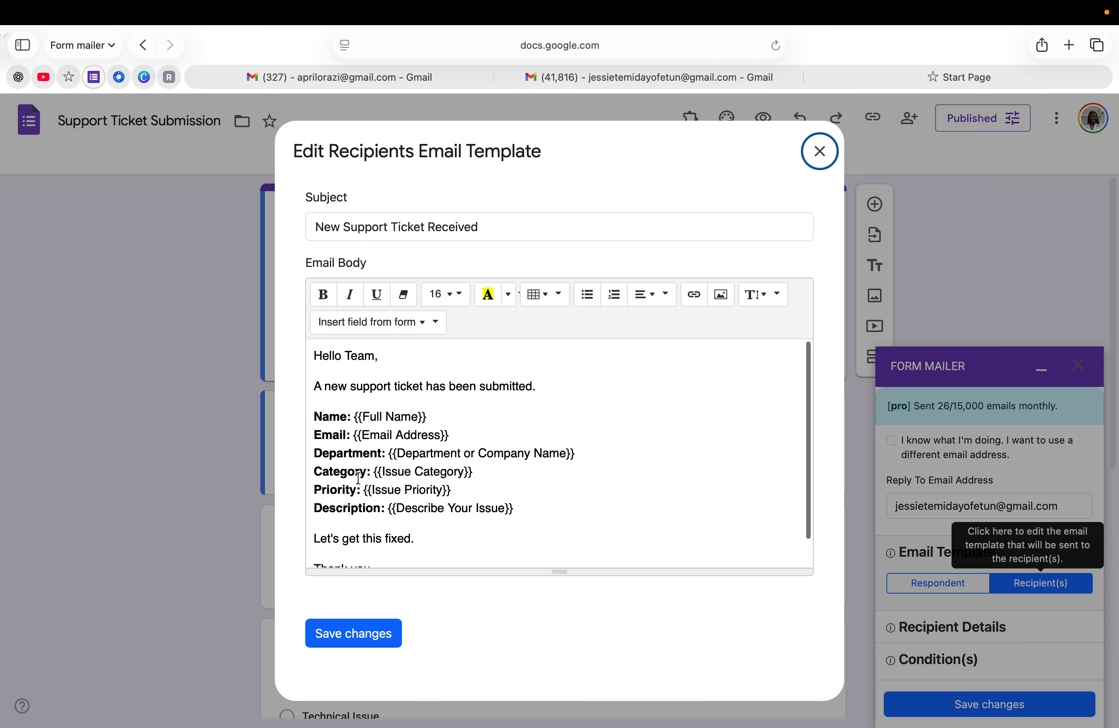
click(363, 642)
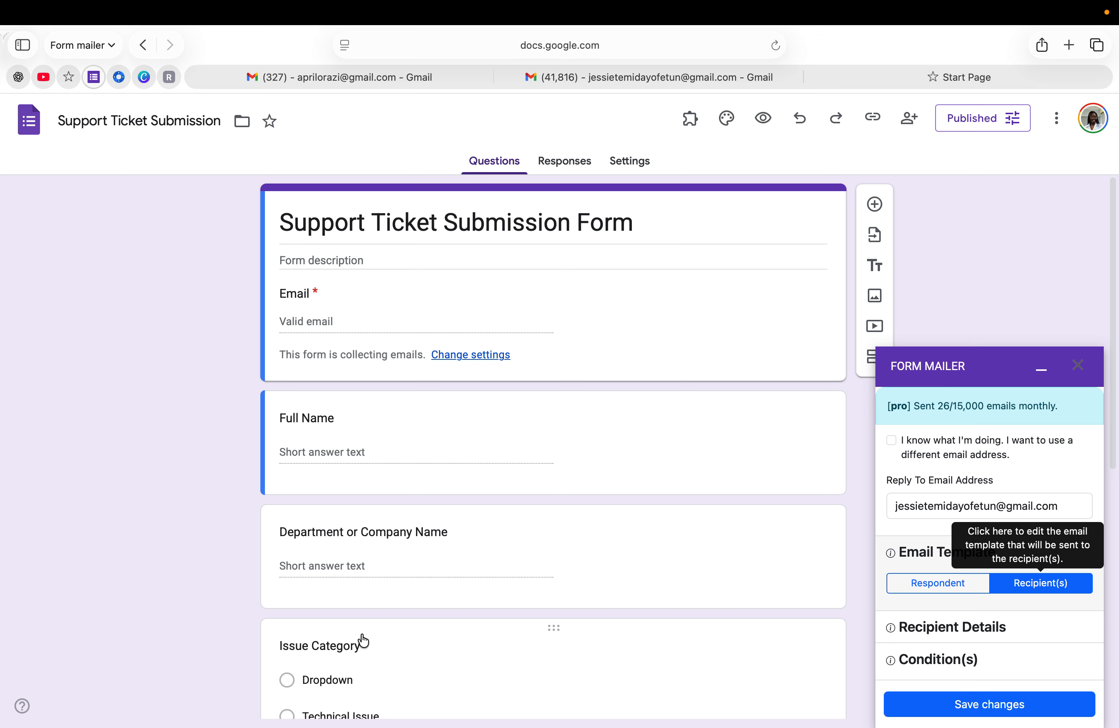
Expand Recipient Details, with recipient notifications checked, and start another recipient email address
scroll(941, 624, down, 2)
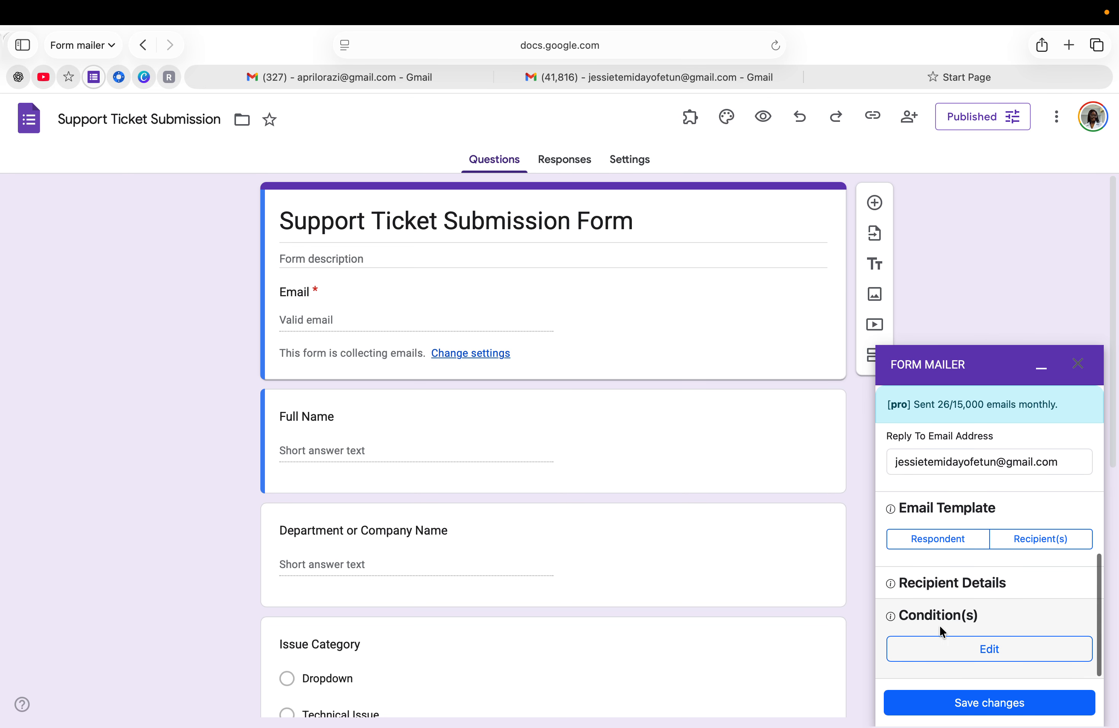
click(952, 591)
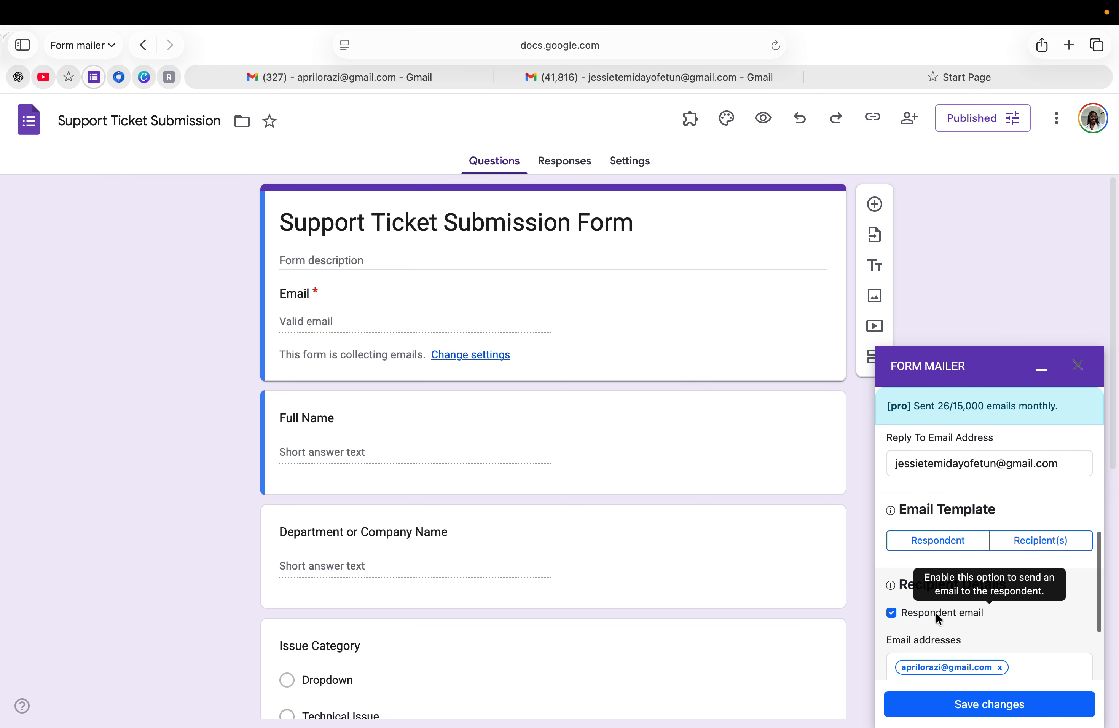
scroll(940, 614, down, 2)
scroll(935, 612, down, 1)
click(910, 585)
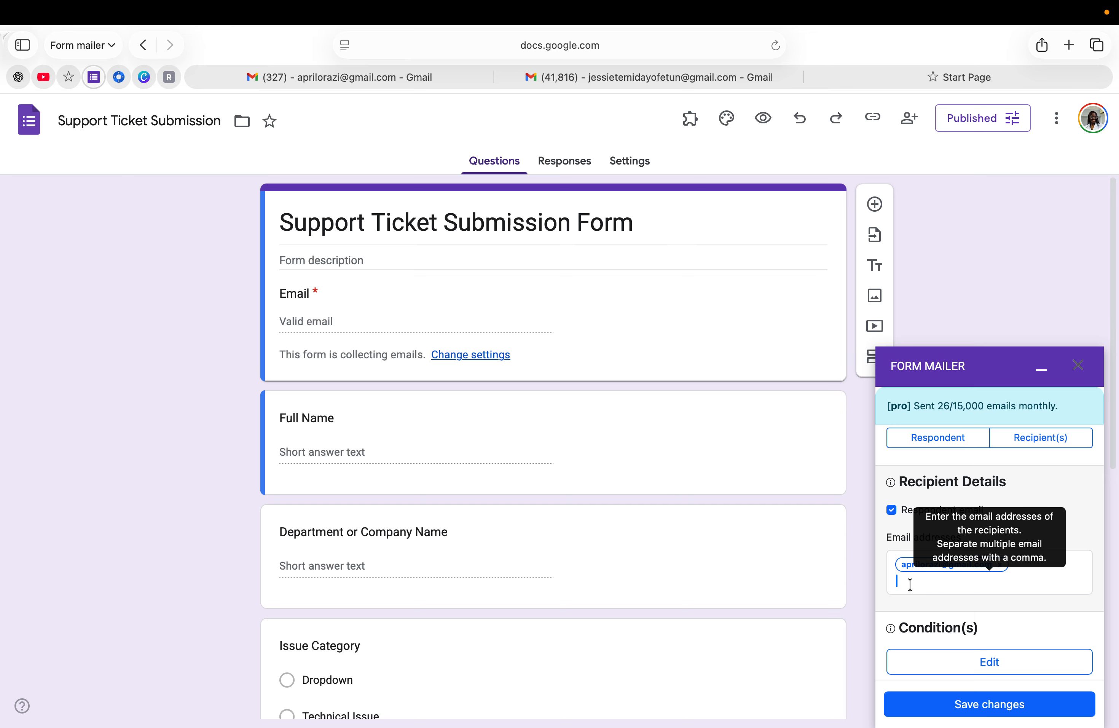
Add two more team recipient email addresses, for three in total, and save the Form Mailer settings
key(Return)
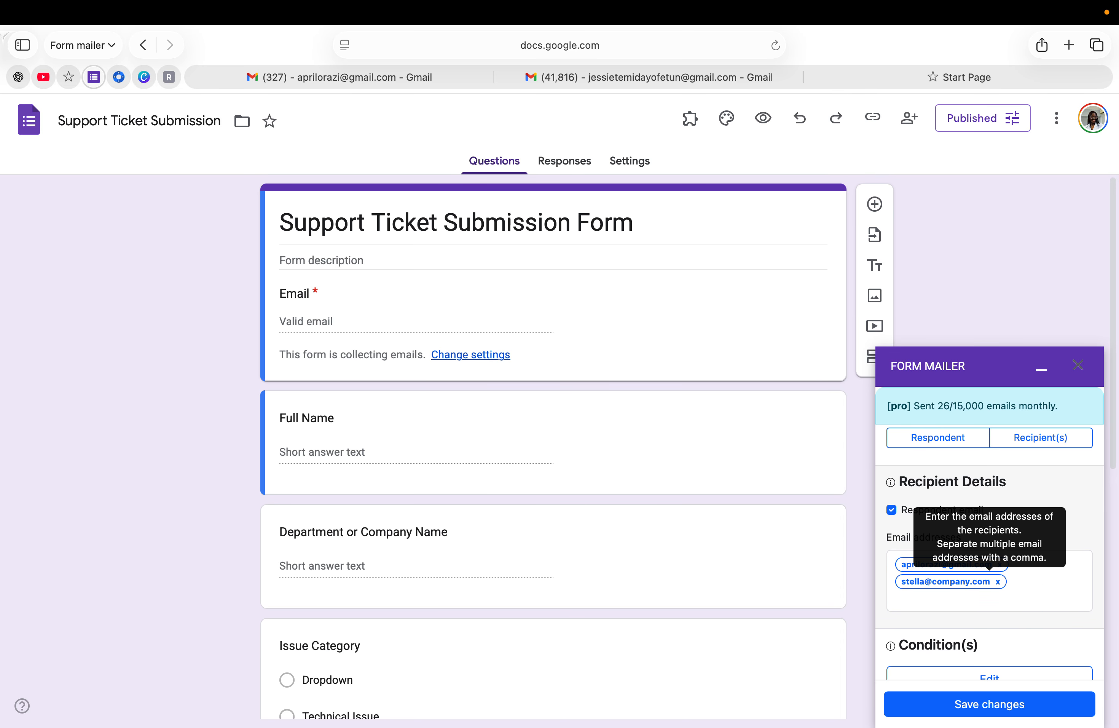
key(Return)
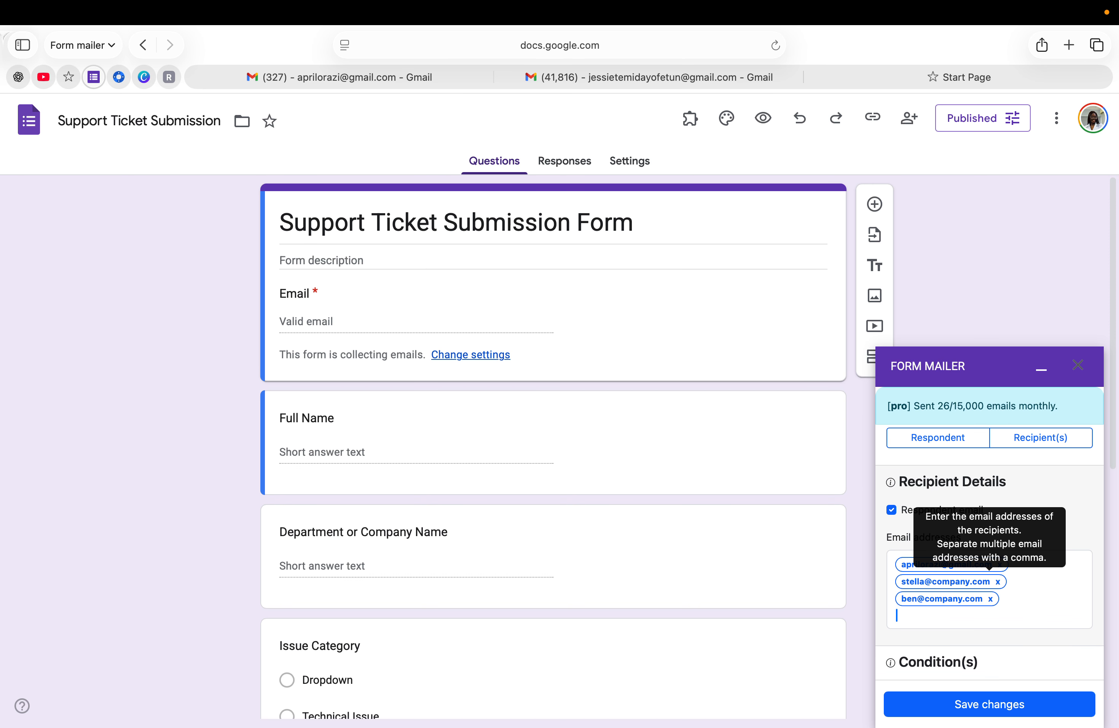
scroll(937, 624, down, 2)
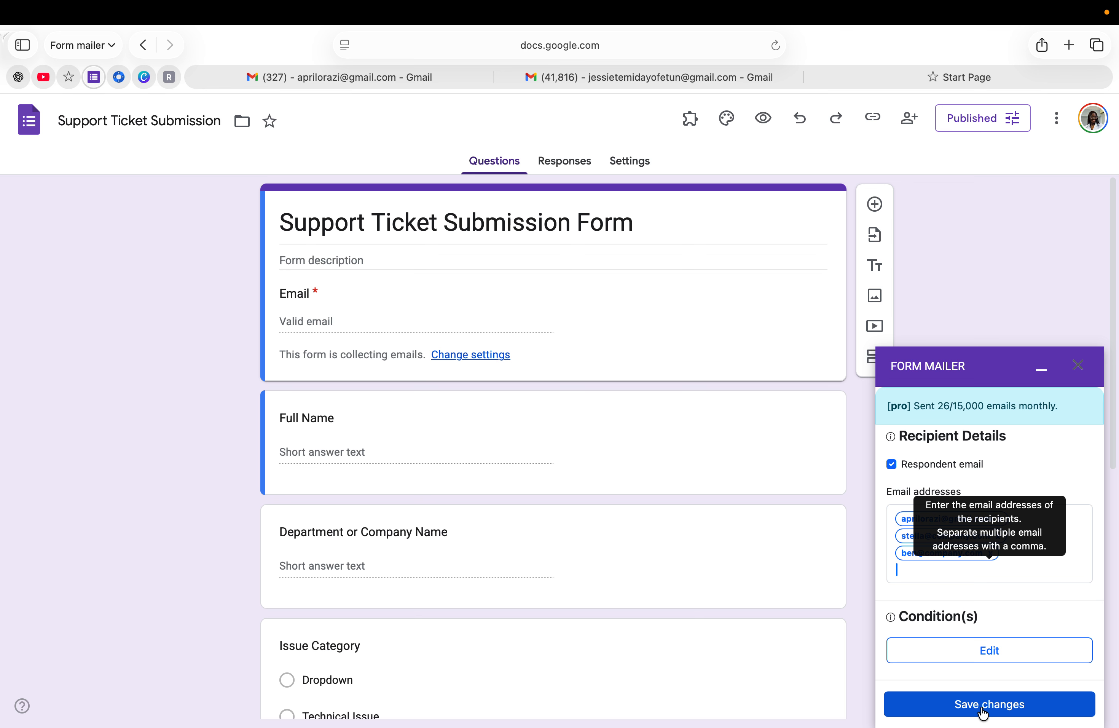
click(984, 712)
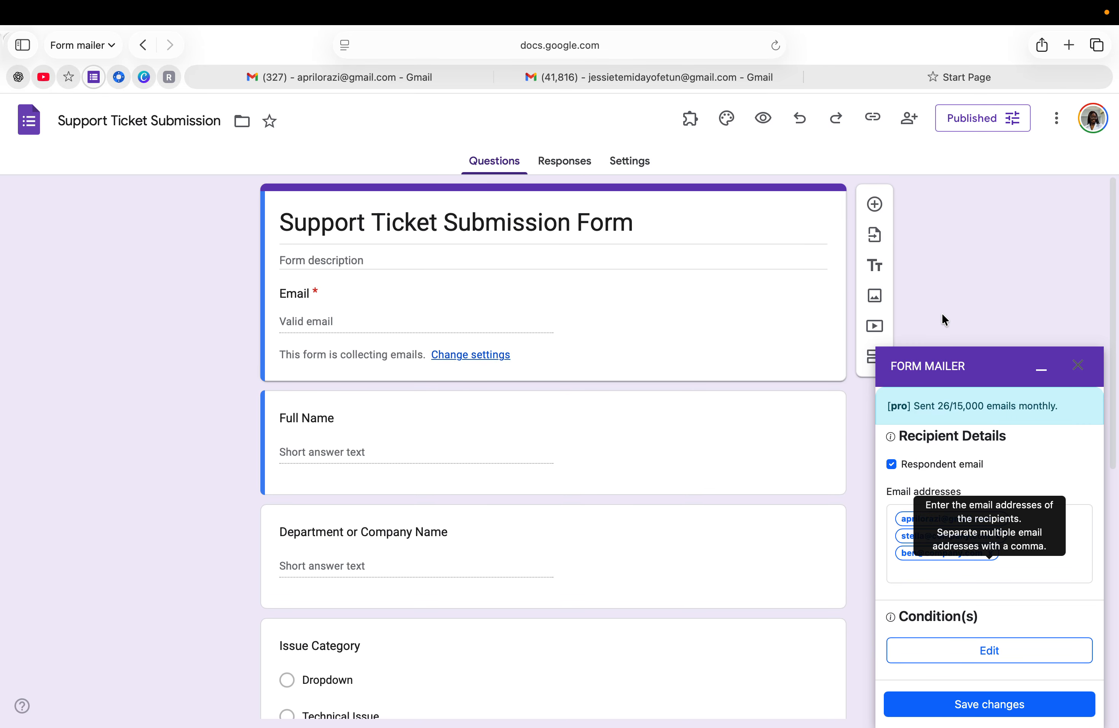
Copy the form's responder link and load the live form in a new browser tab
click(874, 119)
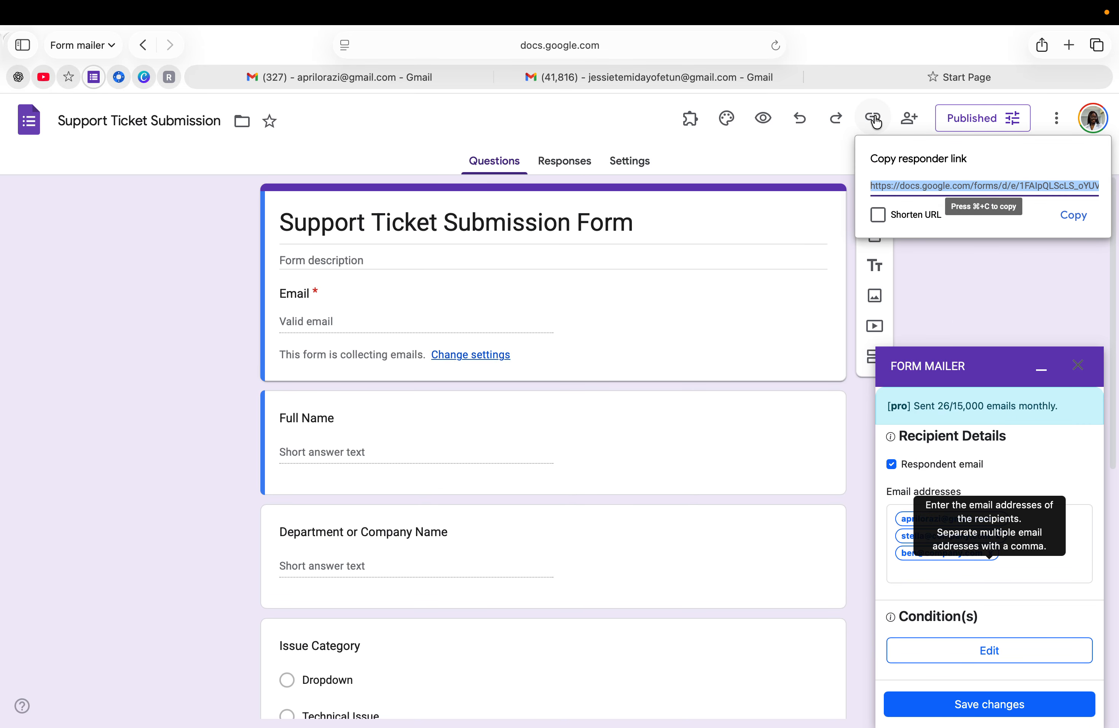
click(1067, 215)
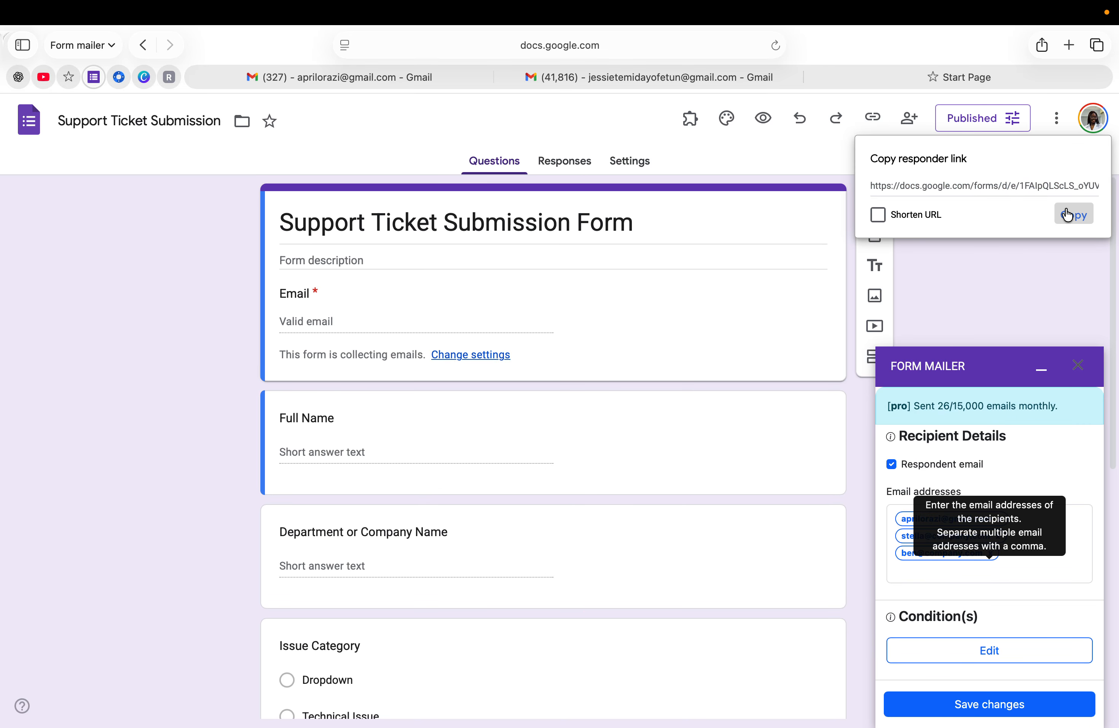
click(1068, 45)
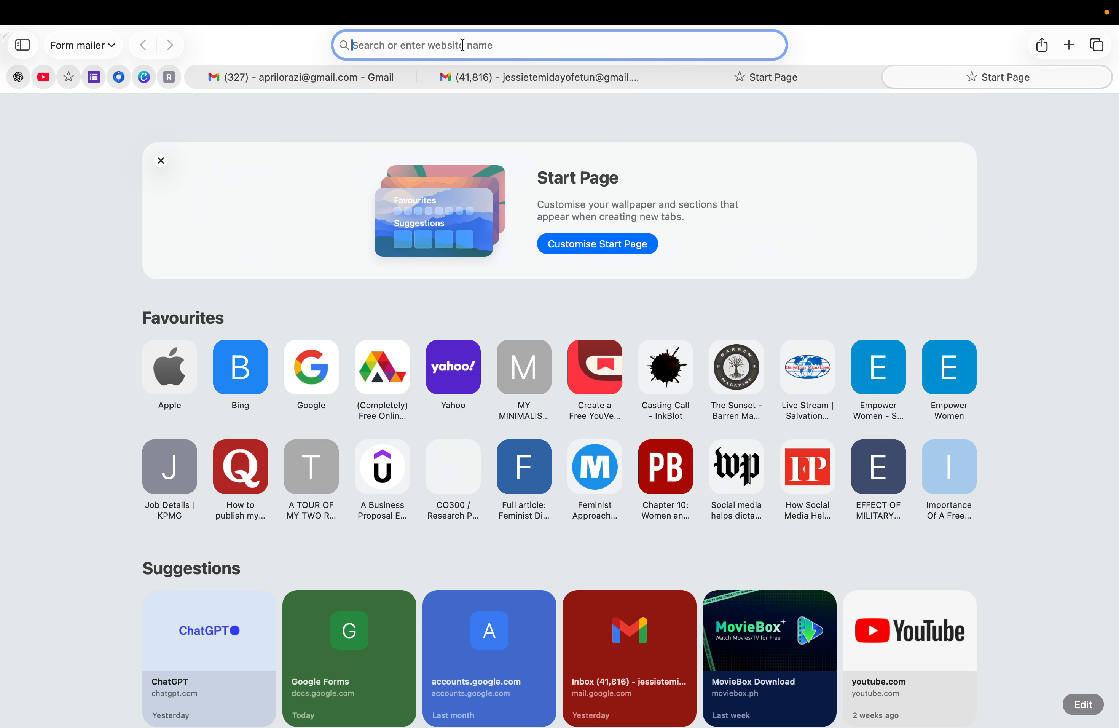
right_click(407, 45)
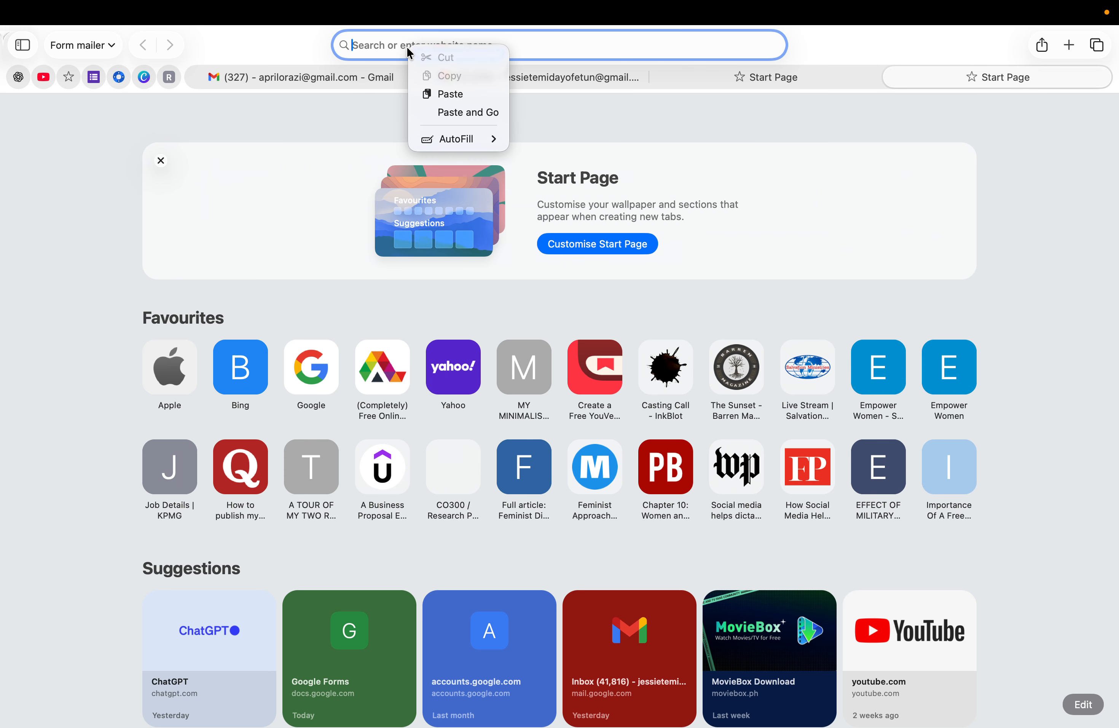
click(462, 113)
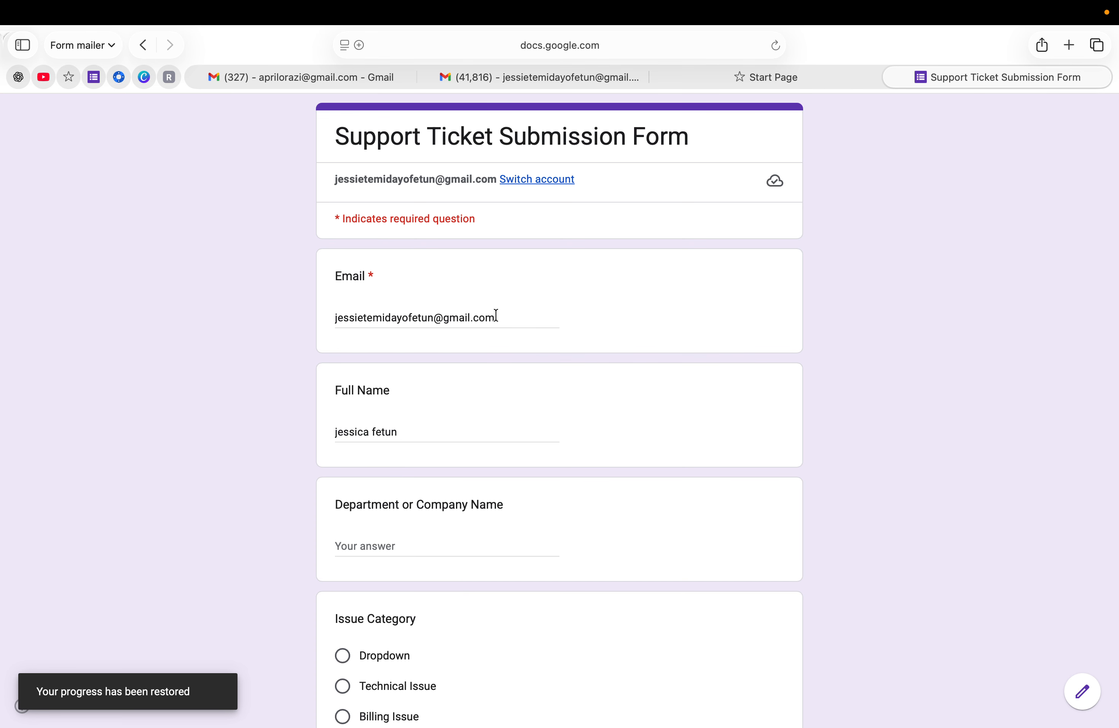
Refill the Email answer with the saved address from autofill
click(496, 315)
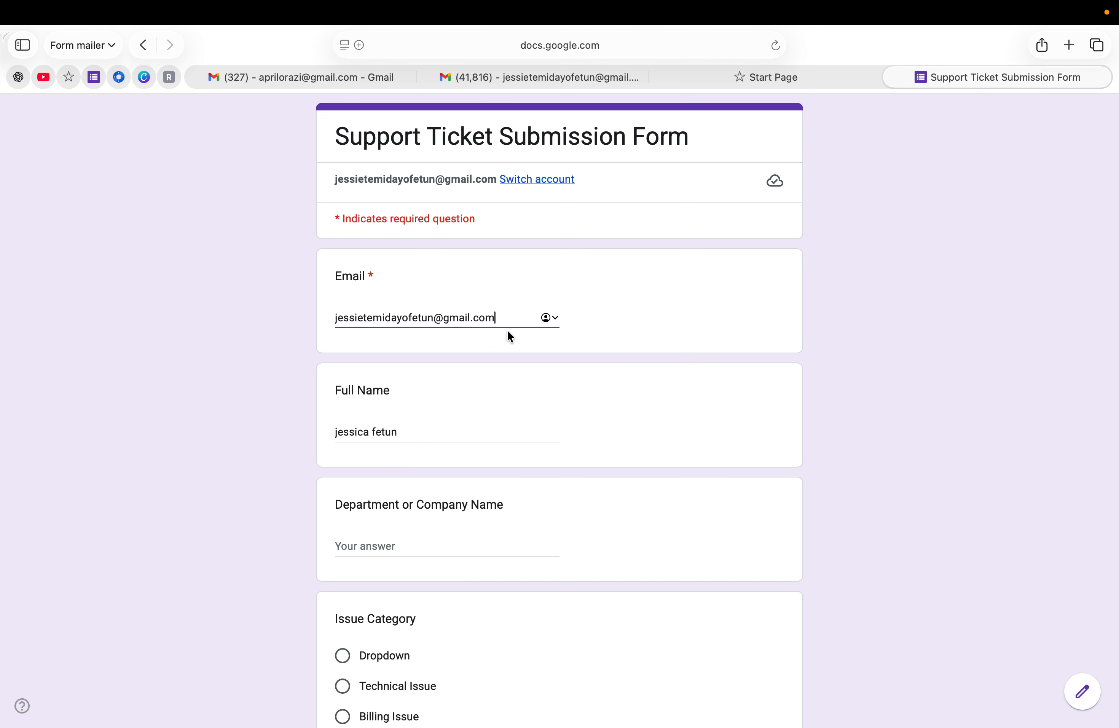
key(BackSpace)
key(BackSpace)
key(BackSpace)
key(BackSpace)
key(BackSpace)
key(BackSpace)
key(BackSpace)
key(BackSpace)
key(BackSpace)
key(BackSpace)
key(BackSpace)
key(BackSpace)
key(BackSpace)
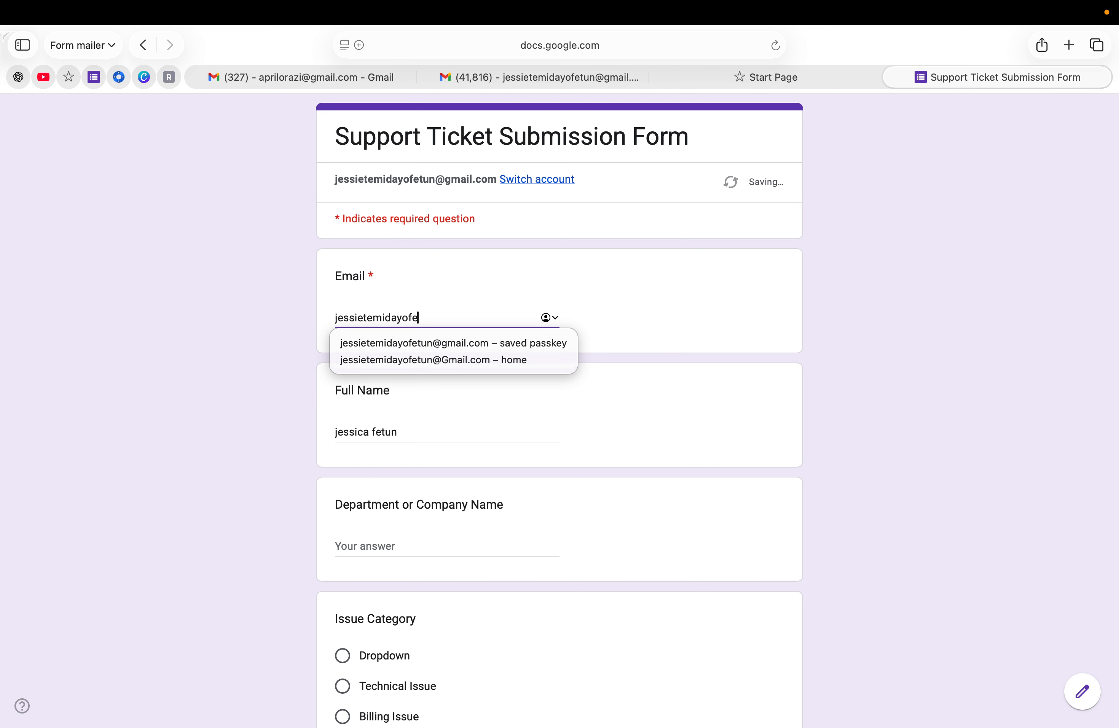
key(BackSpace)
key(BackSpace)
key(BackSpace)
key(BackSpace)
key(BackSpace)
key(BackSpace)
key(BackSpace)
key(BackSpace)
key(BackSpace)
key(BackSpace)
key(BackSpace)
key(BackSpace)
key(BackSpace)
key(BackSpace)
key(BackSpace)
key(BackSpace)
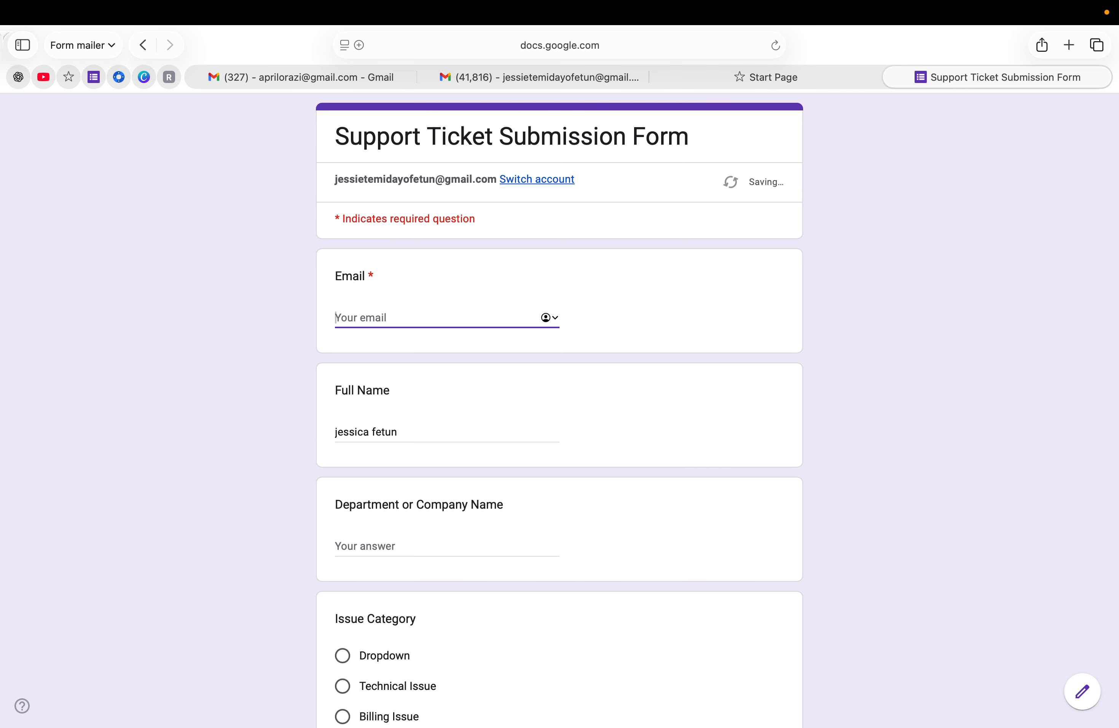
text(jessi)
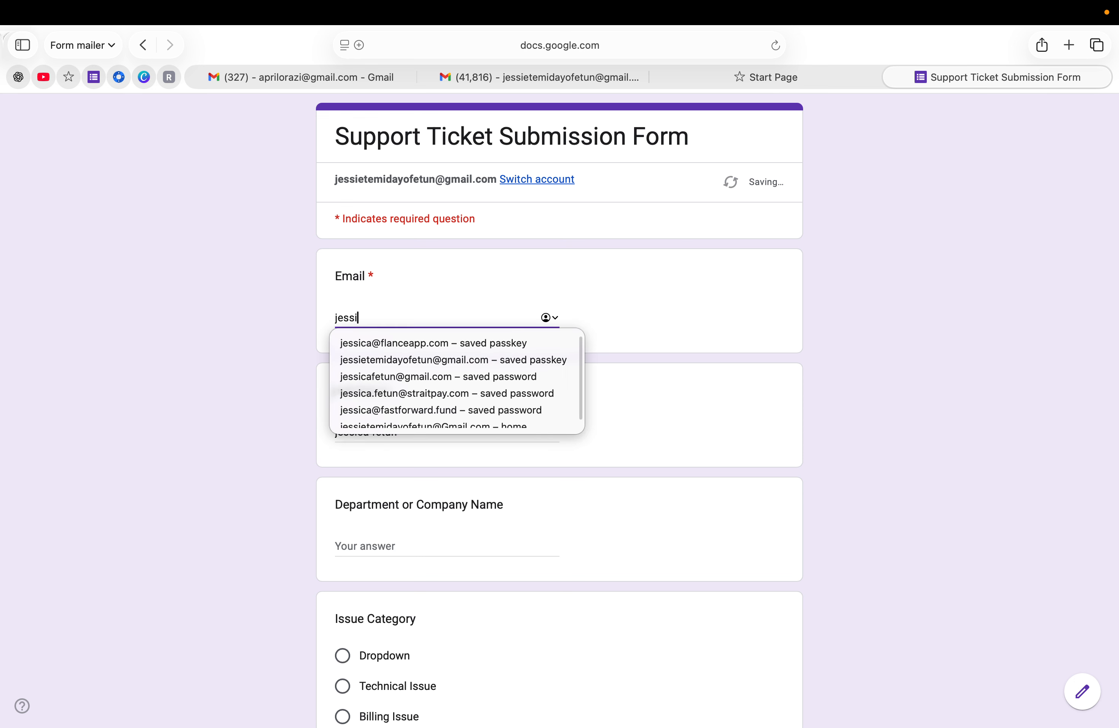
text(e)
click(511, 343)
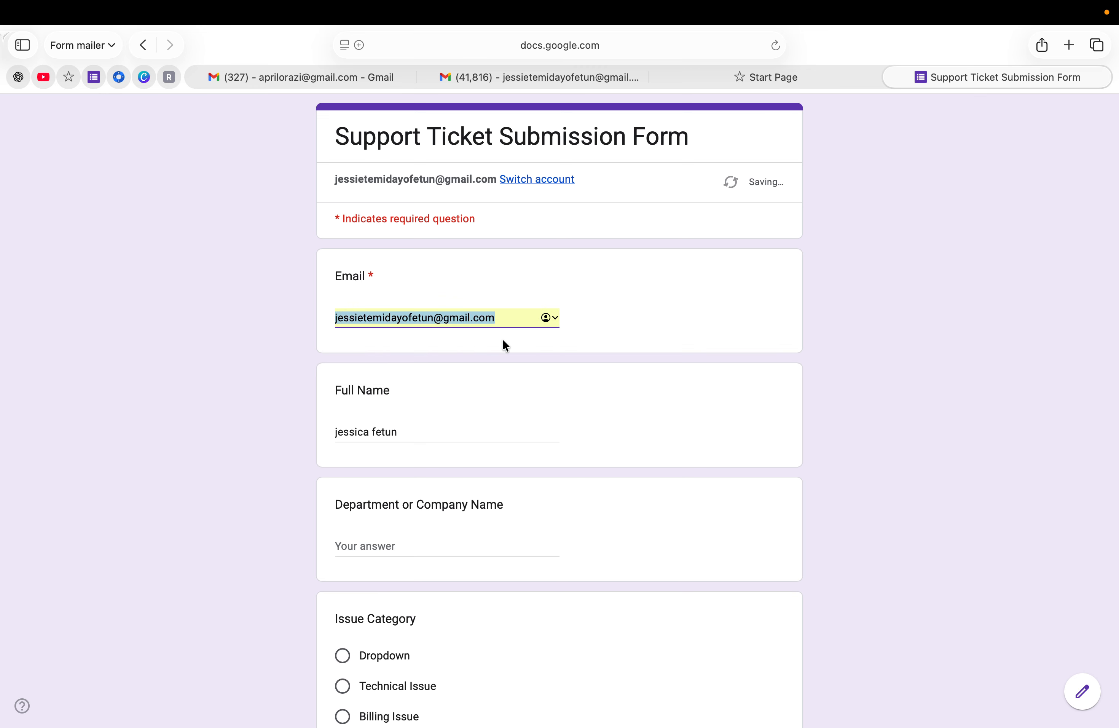
Answer department 'IT Help', category Dropdown, priority High, issue 'Service Down', and submit the ticket
scroll(429, 440, down, 5)
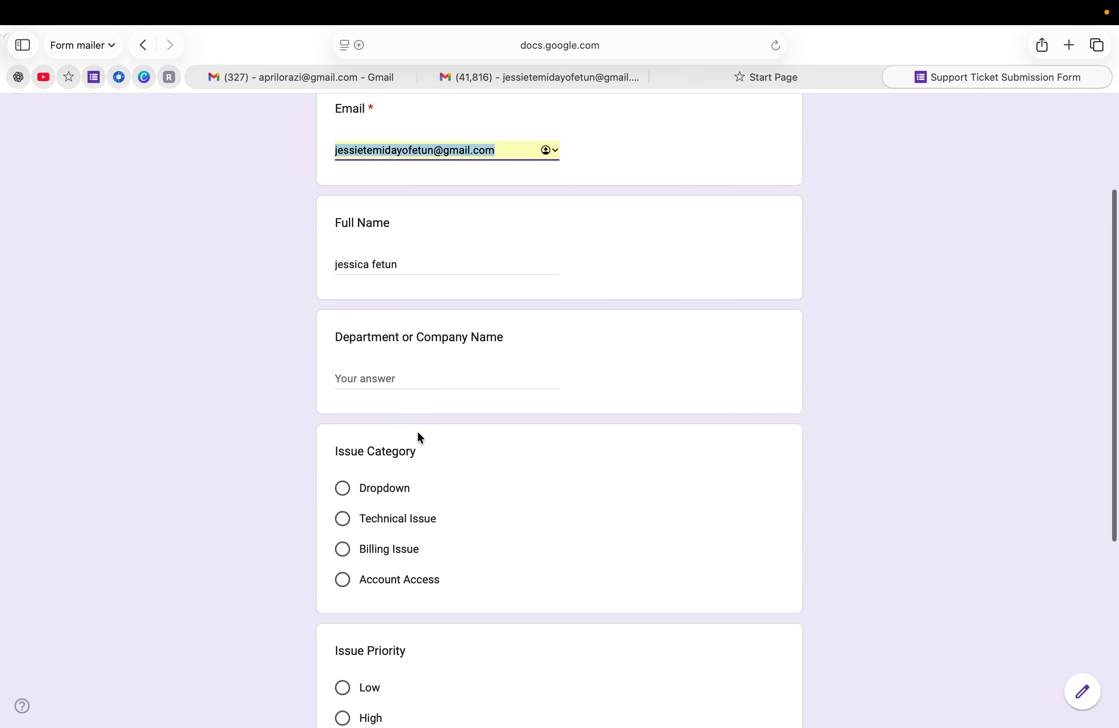
click(360, 379)
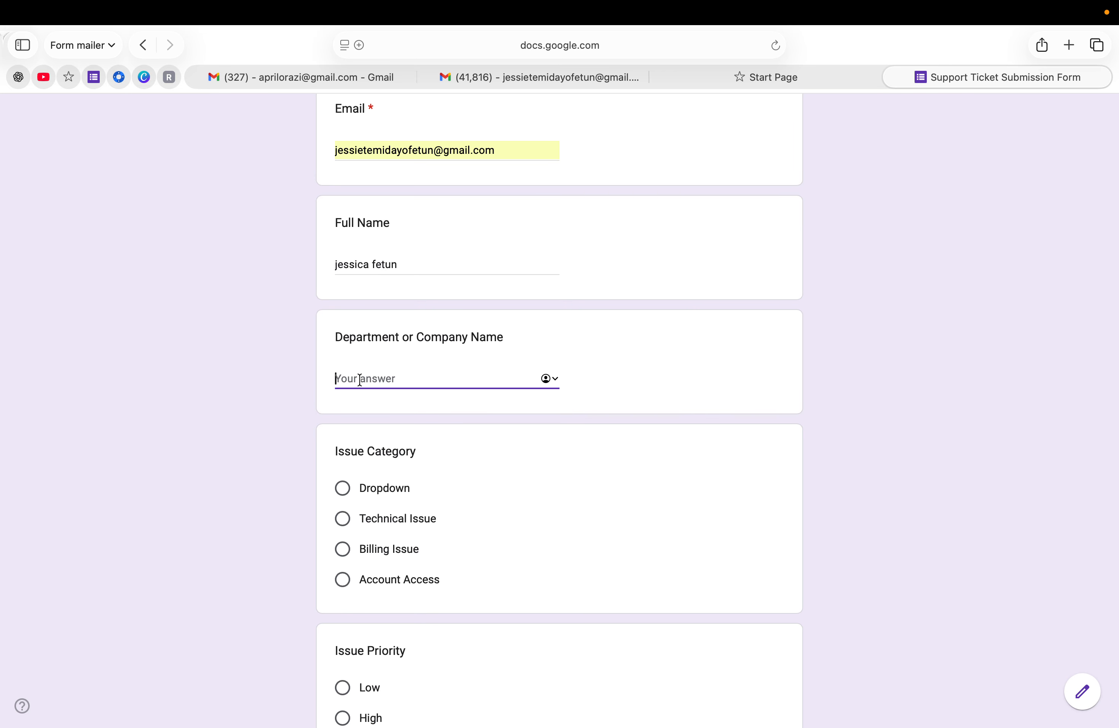
text(IT Help)
click(342, 488)
scroll(440, 522, down, 7)
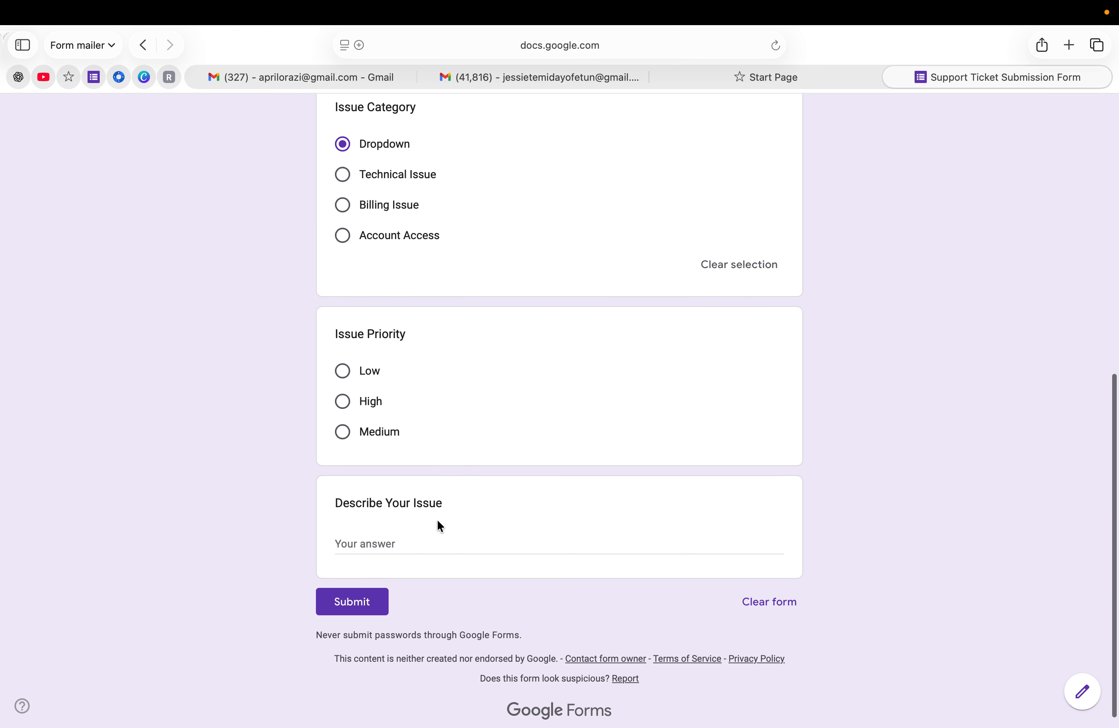
click(342, 387)
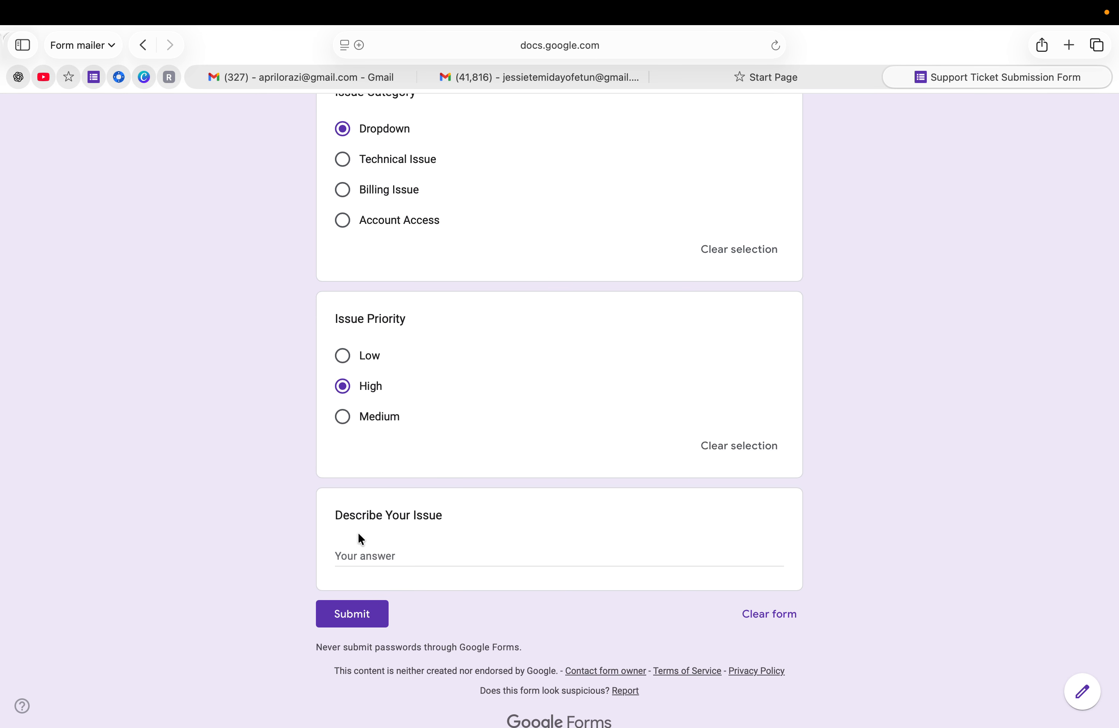
click(355, 555)
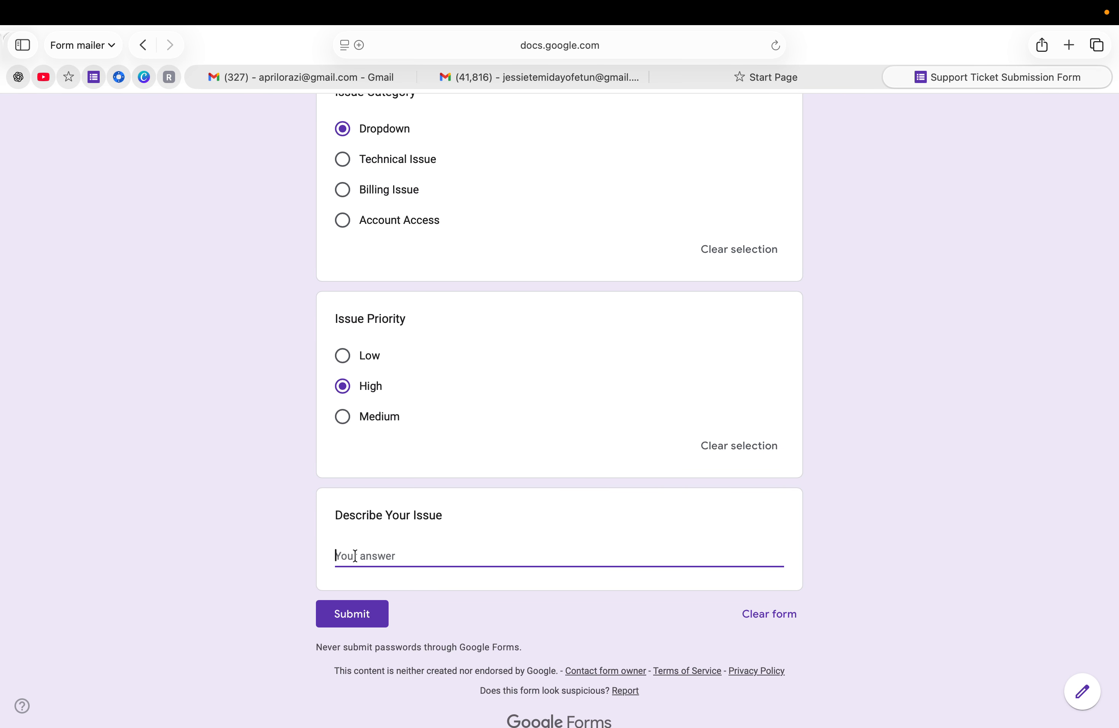
text(Service Down)
click(347, 616)
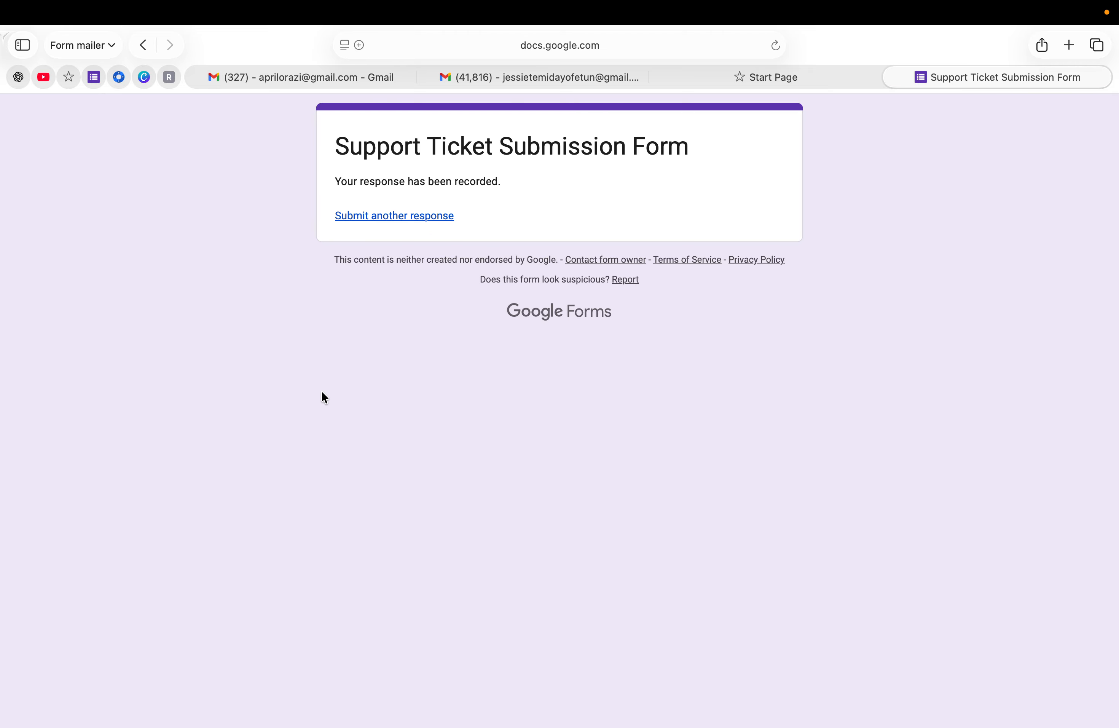
Read the team's 'New Support Ticket Received' email from Brandify Tech, then go to the respondent's inbox
click(307, 80)
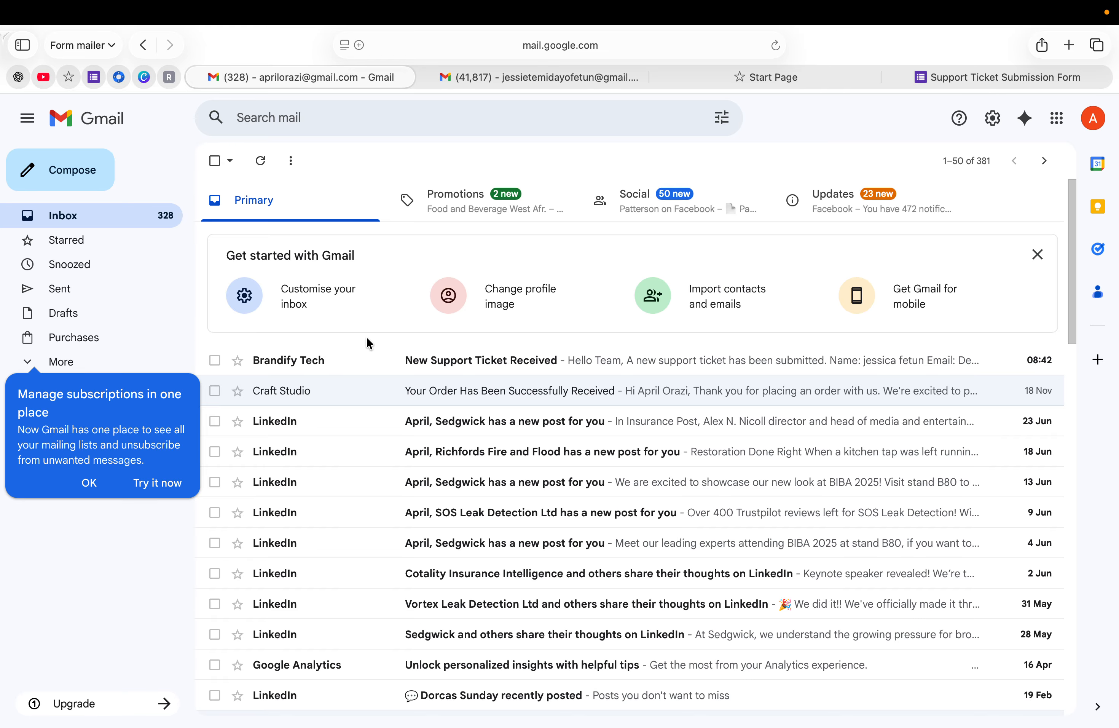
click(372, 363)
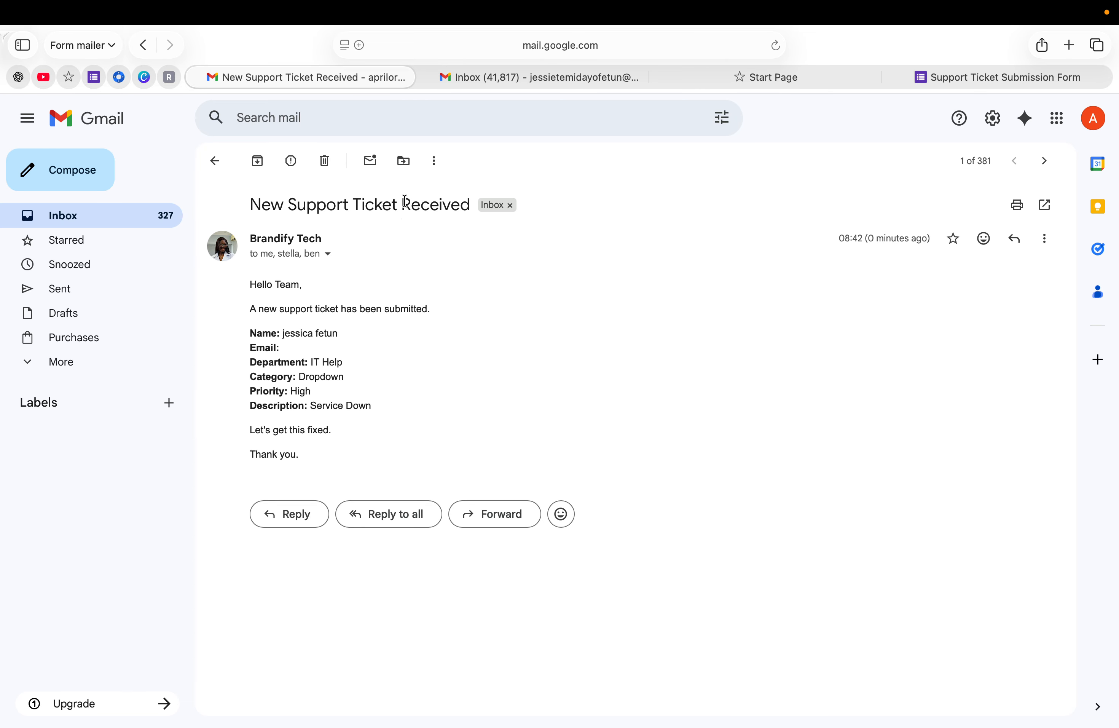
click(486, 78)
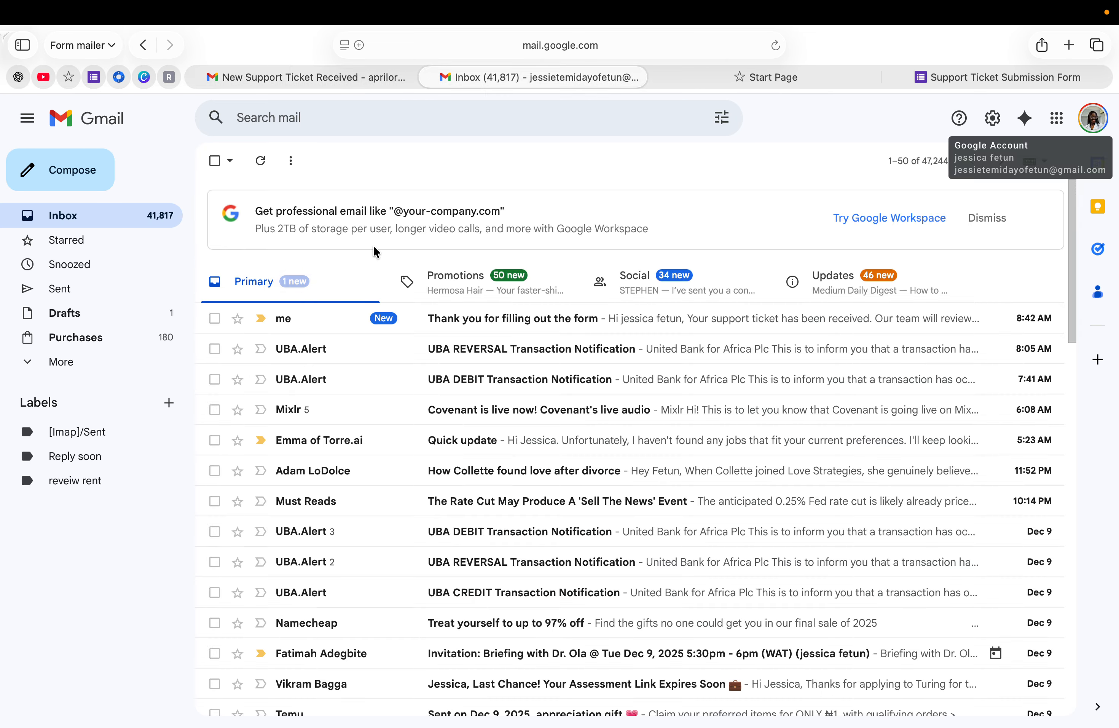
Read the 'Thank you for filling out the form' confirmation, then return to the Support Ticket form
click(445, 320)
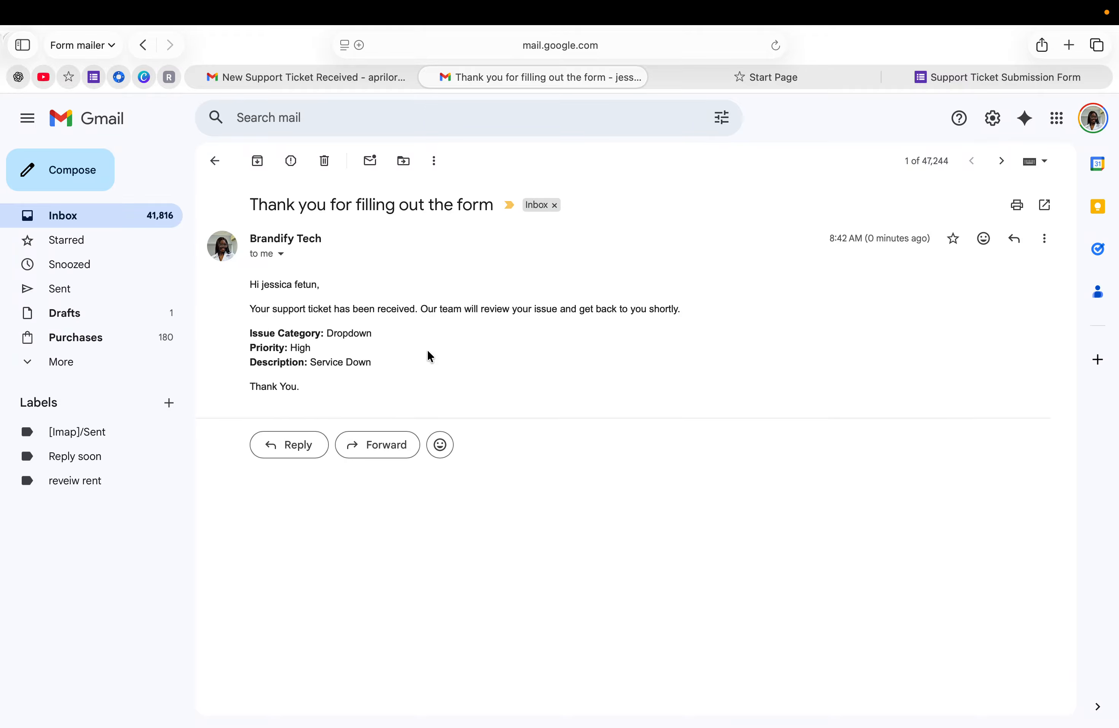
click(93, 76)
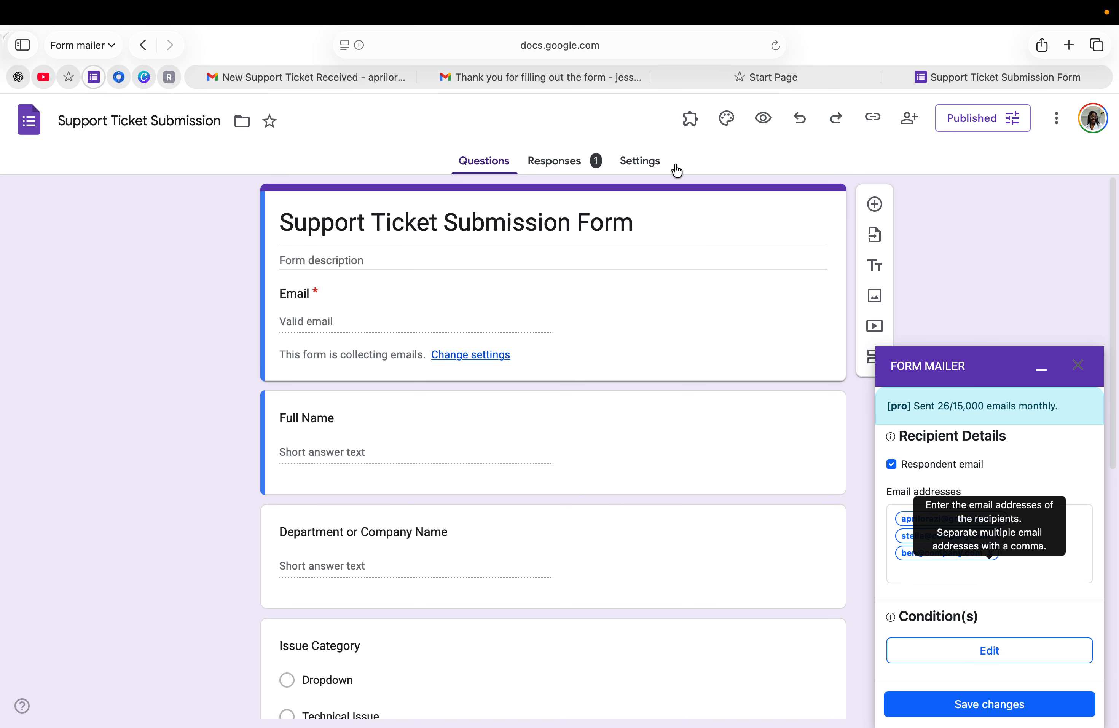
Open Form Mailer's Manage your Account page from the add-ons menu to view the Pro plan
click(690, 124)
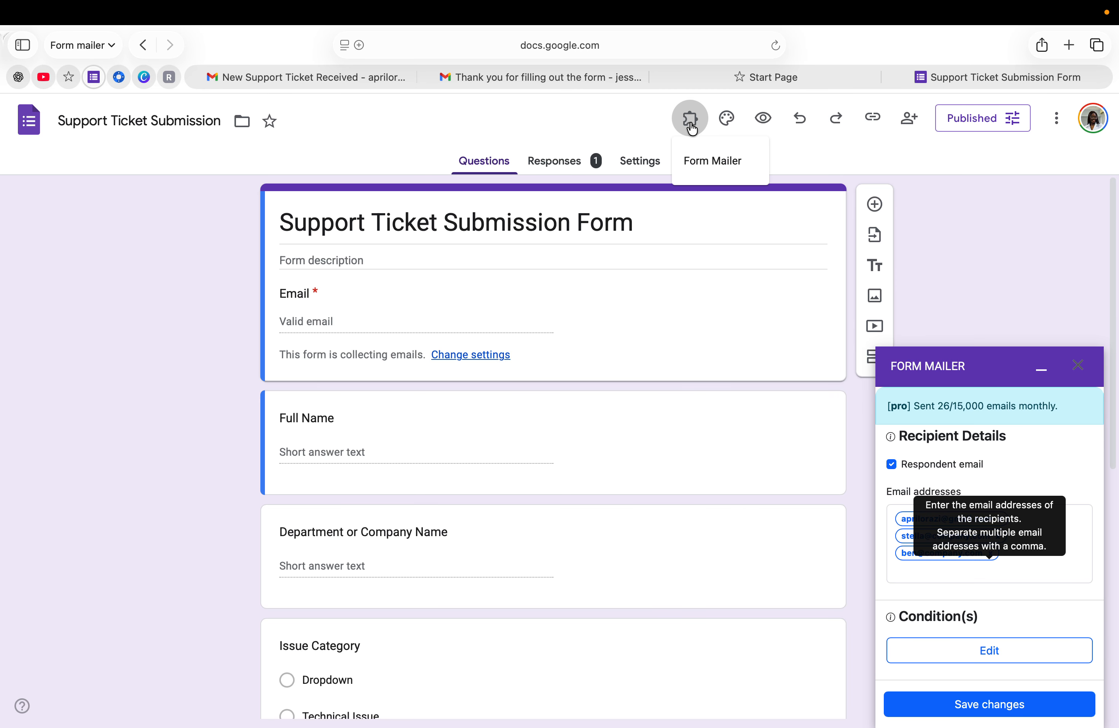
click(708, 162)
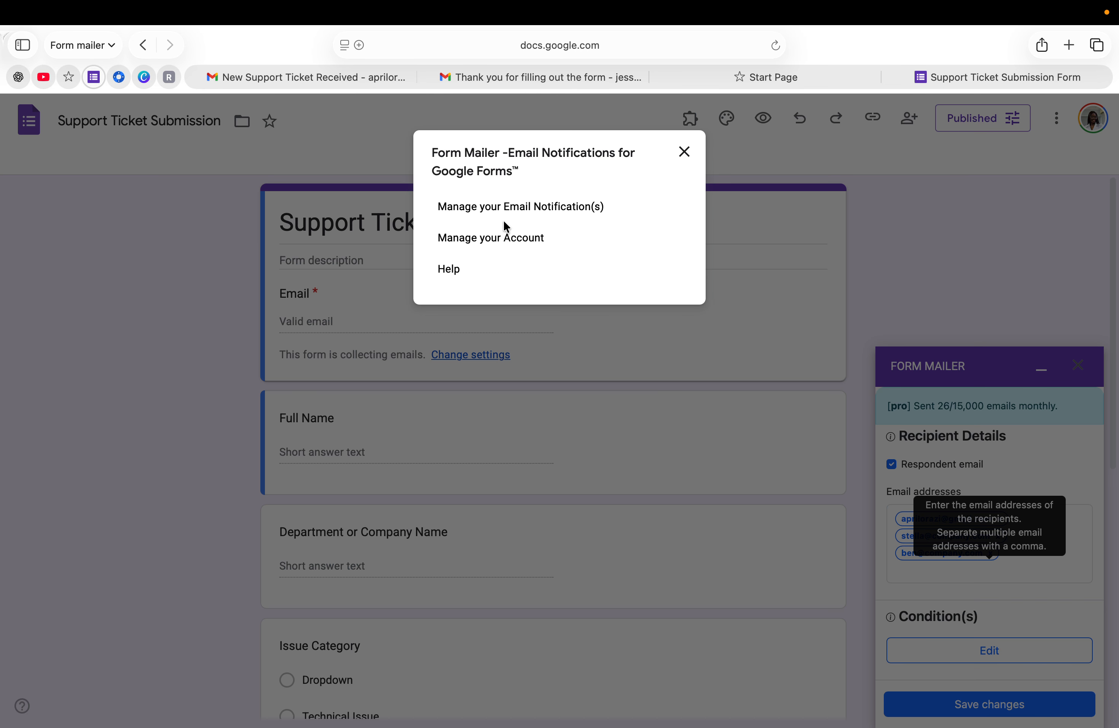
click(503, 229)
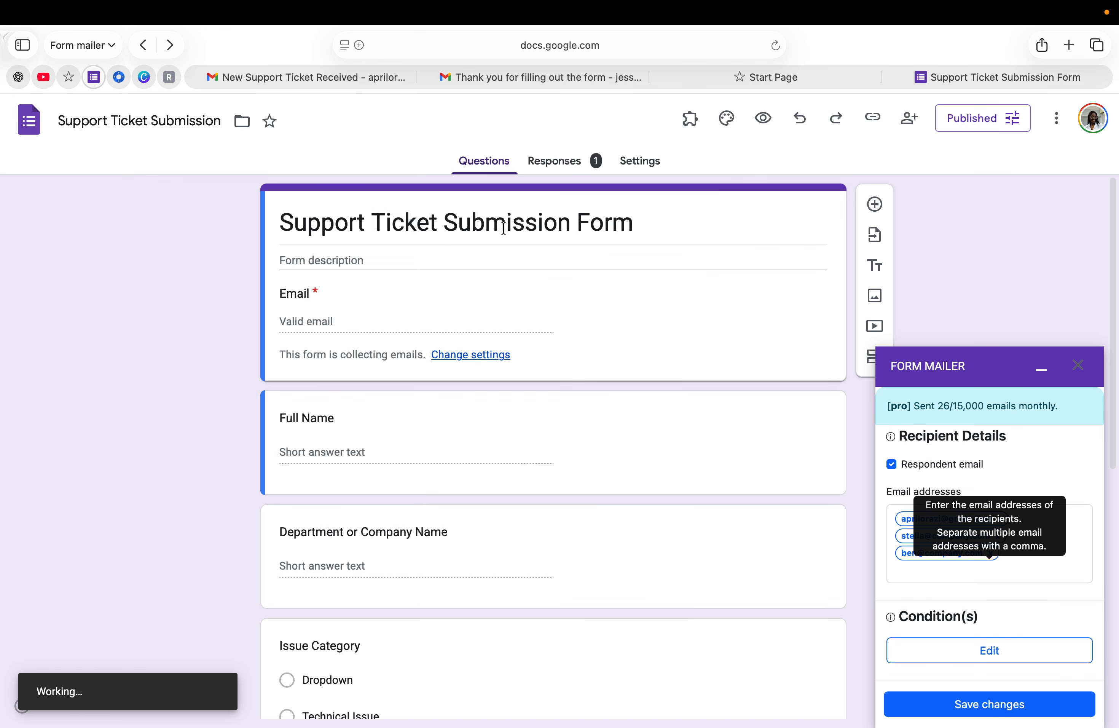